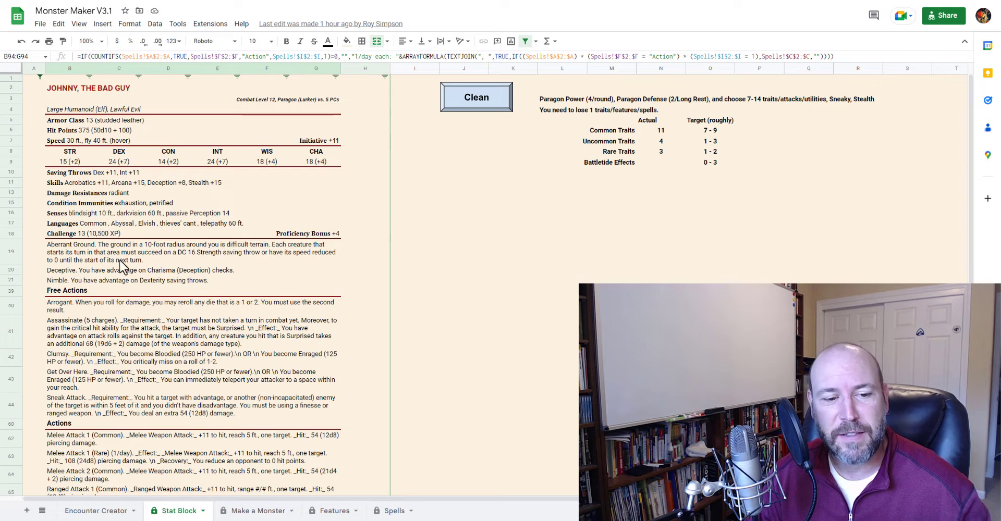
scroll(128, 319, "down", 2)
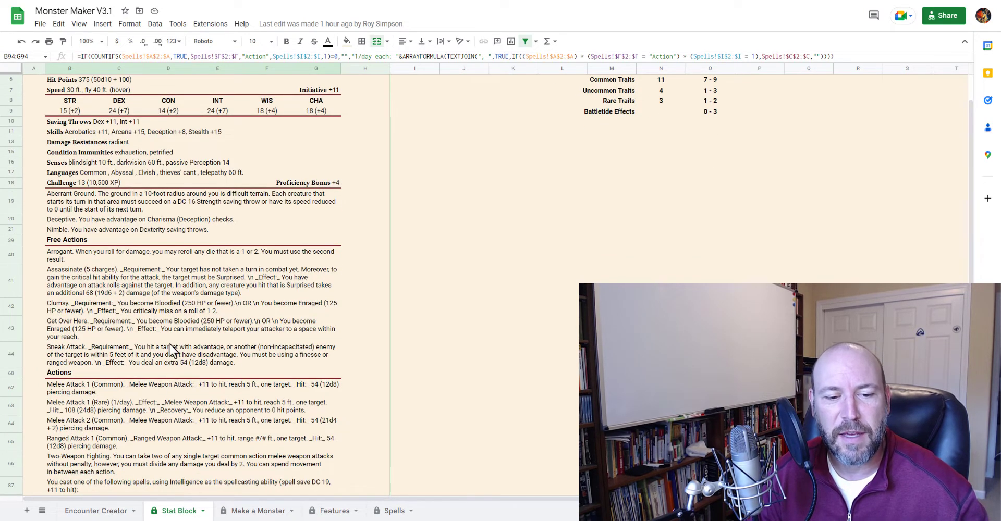
scroll(172, 352, "up", 2)
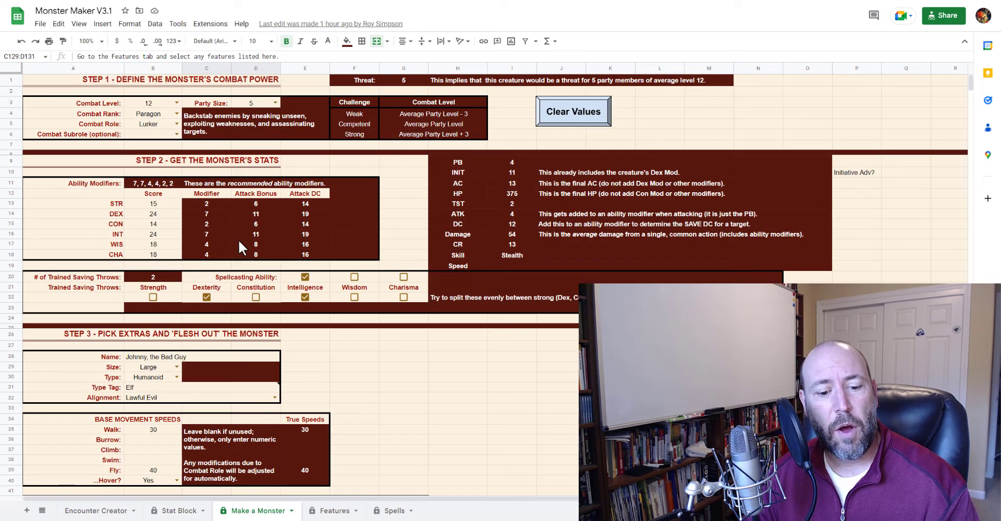
- Fill the monster's Portrait URL with the image address of the ArtStation male rogue elf from the elf rogue image results in Brave Search
scroll(264, 363, "down", 10)
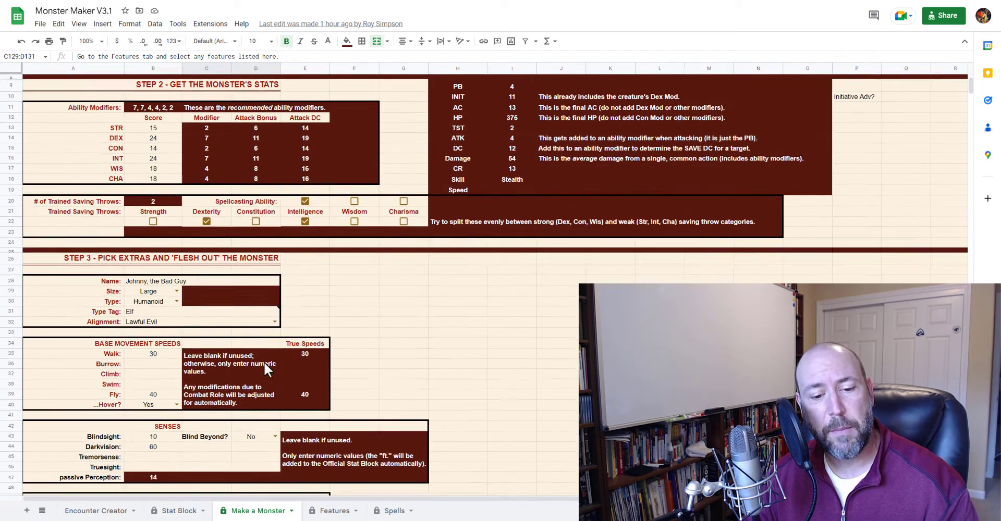
scroll(264, 362, "down", 14)
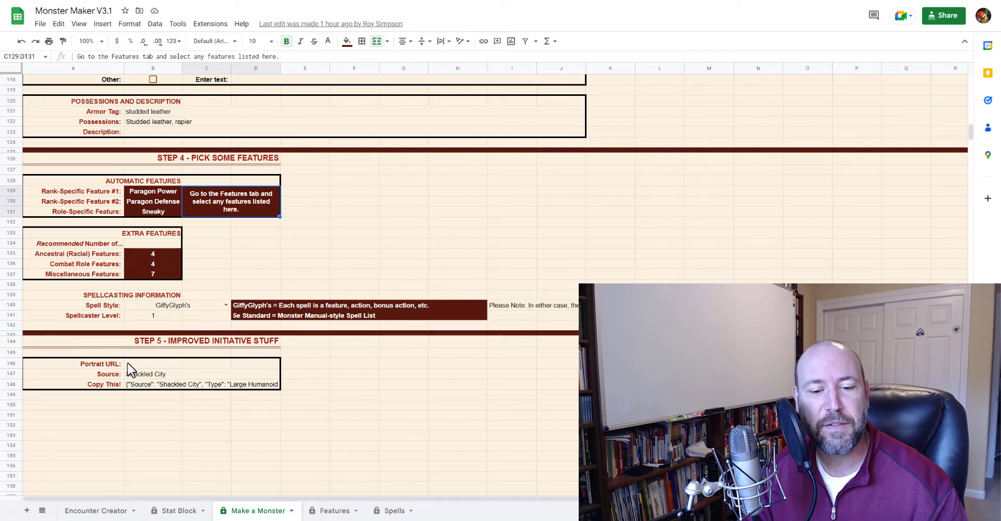
left_click(142, 364)
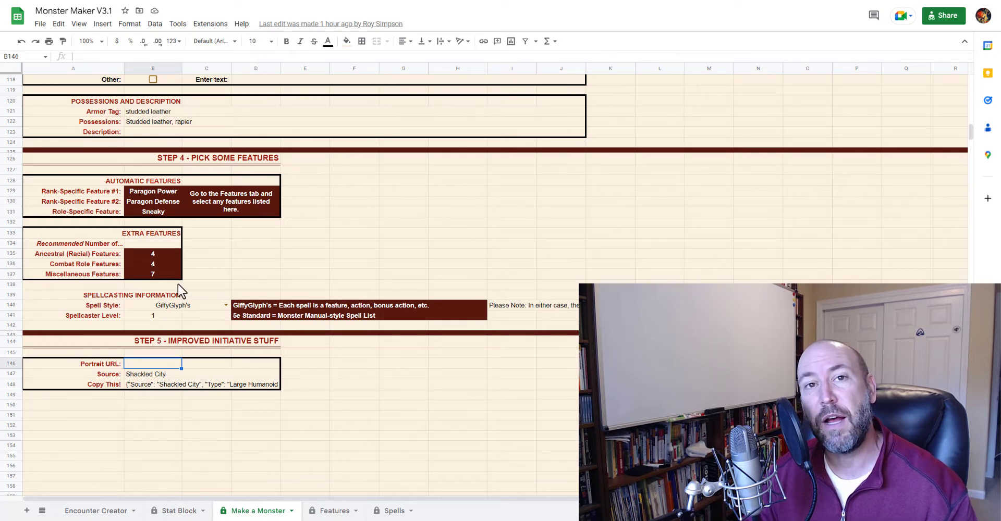
left_click(297, 1)
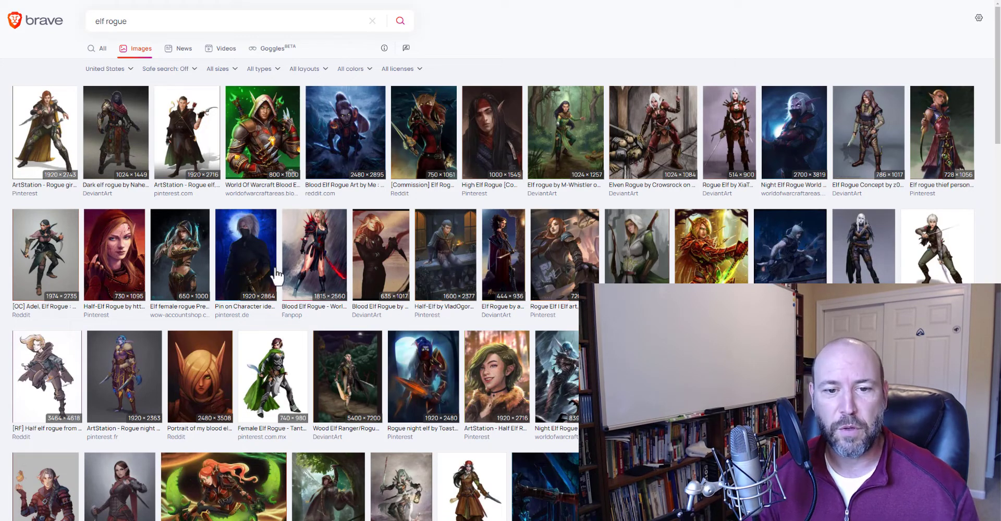
left_click(197, 140)
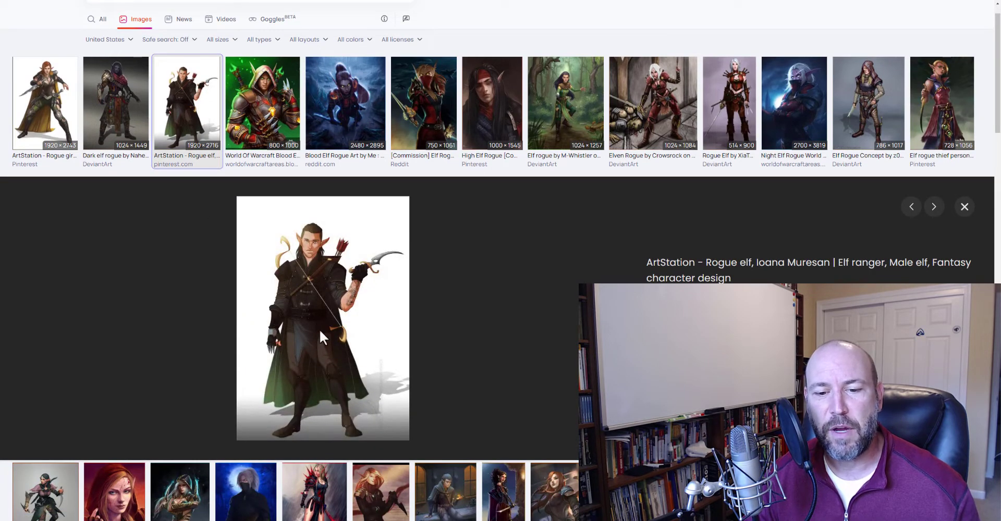
right_click(328, 314)
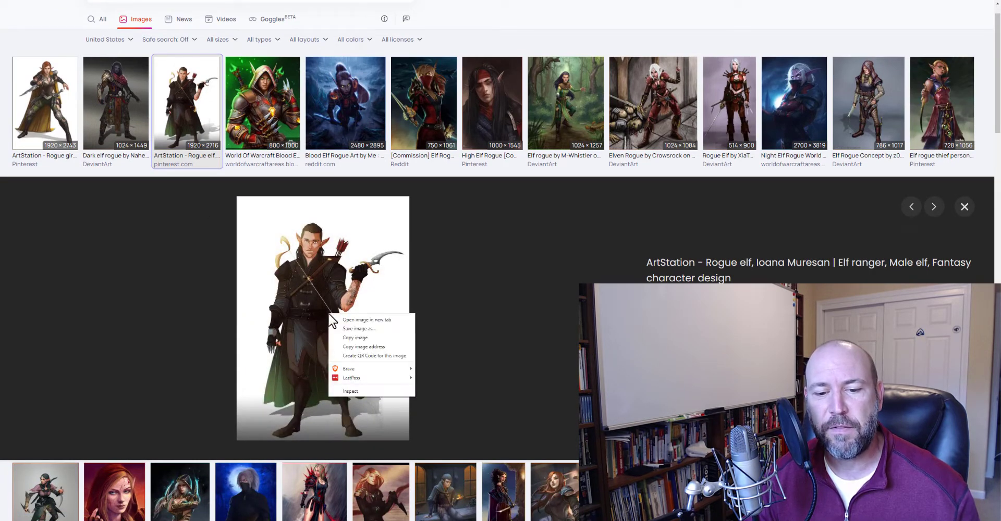
left_click(370, 347)
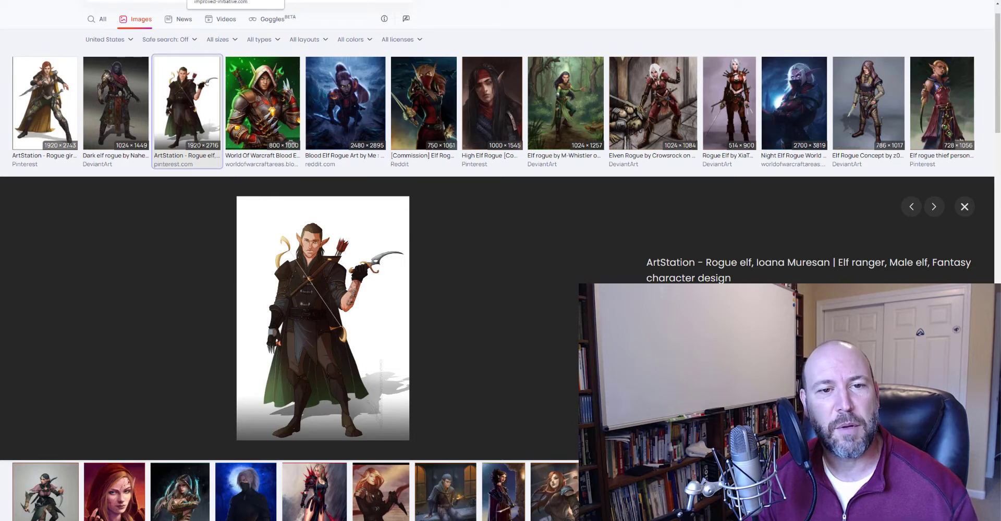
left_click(47, 0)
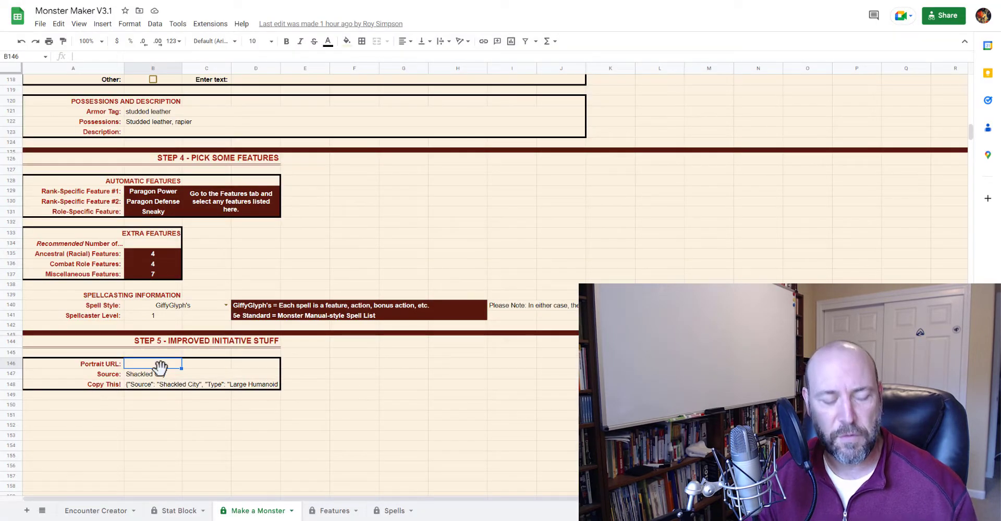
key("ctrl+v")
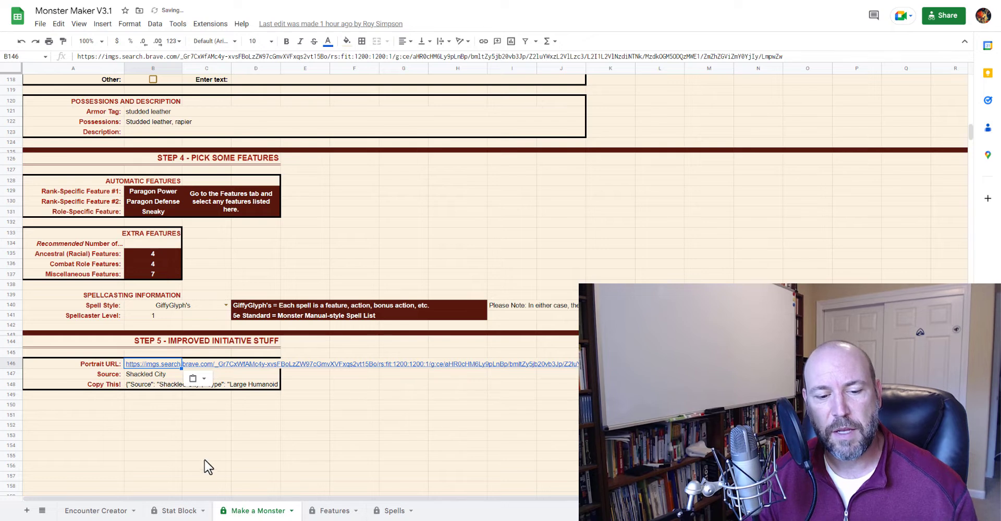
- Copy the generated JSON text from the Copy This! row of the Improved Initiative section
left_click(144, 373)
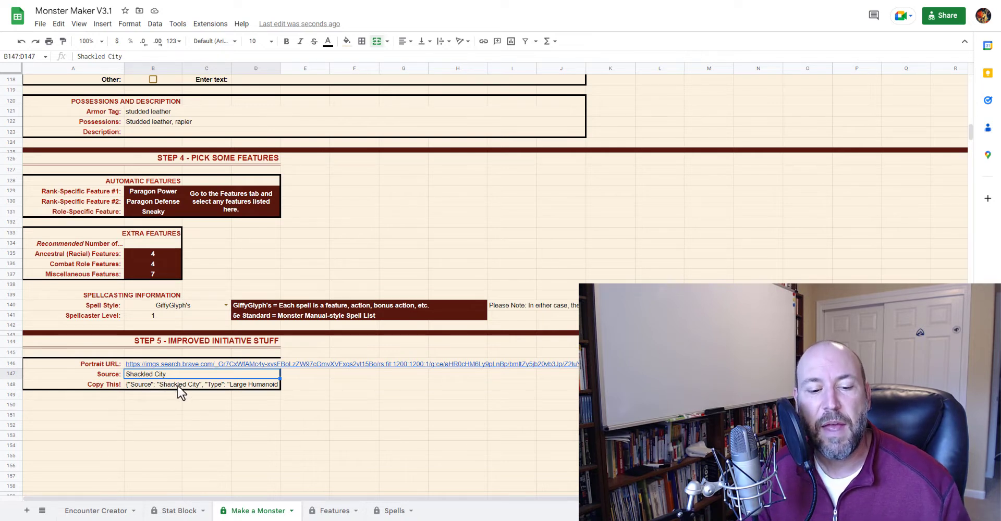
left_click(98, 386)
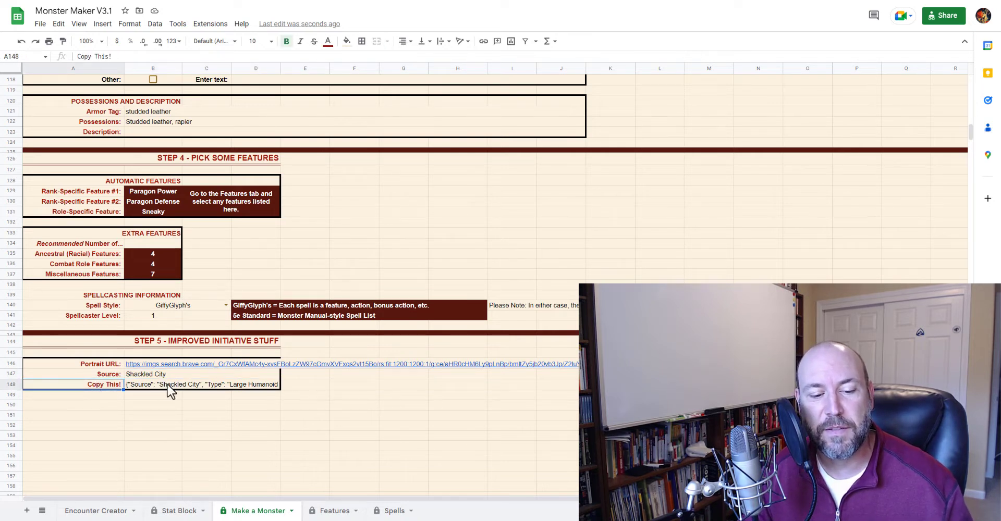
left_click(168, 386)
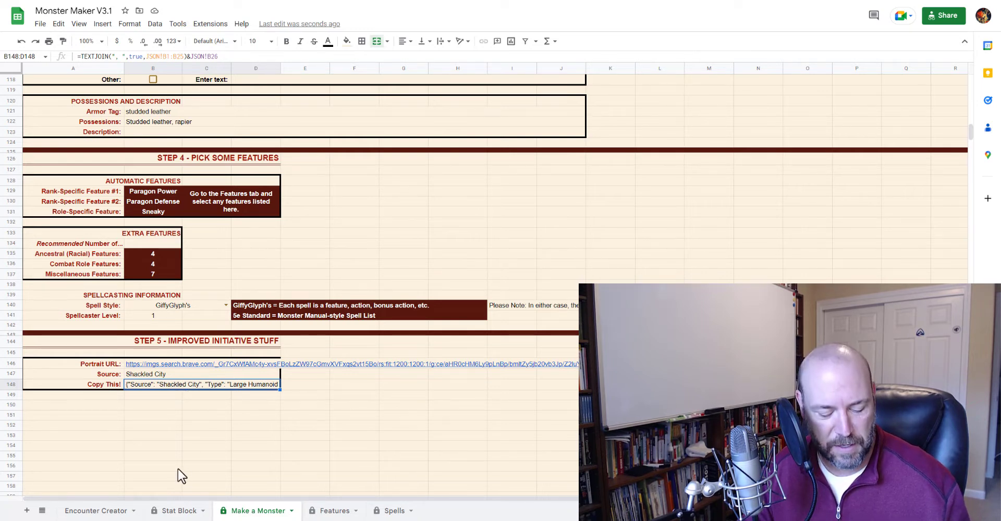
key("ctrl+c")
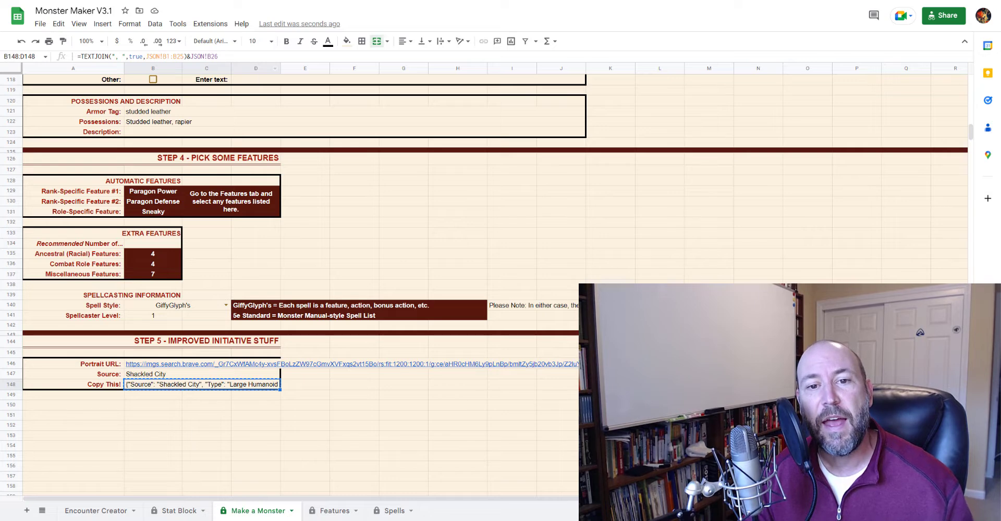
- Switch to Improved Initiative and start a new creature statblock in the encounter builder
key("ctrl+Tab")
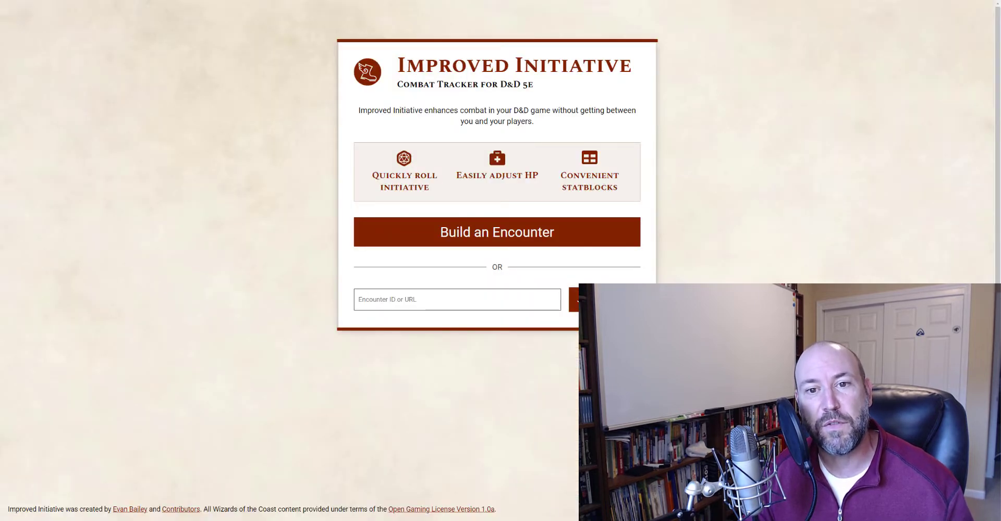
left_click(516, 239)
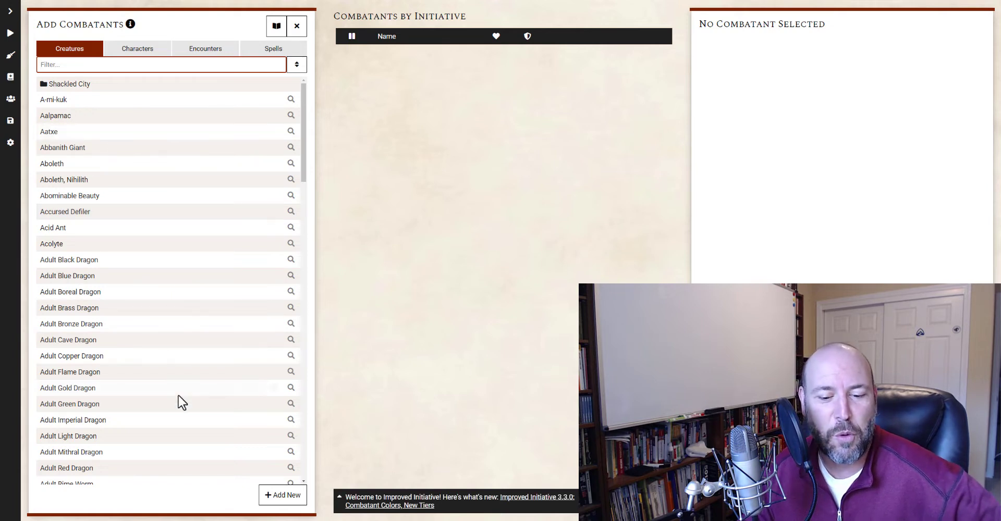
left_click(276, 499)
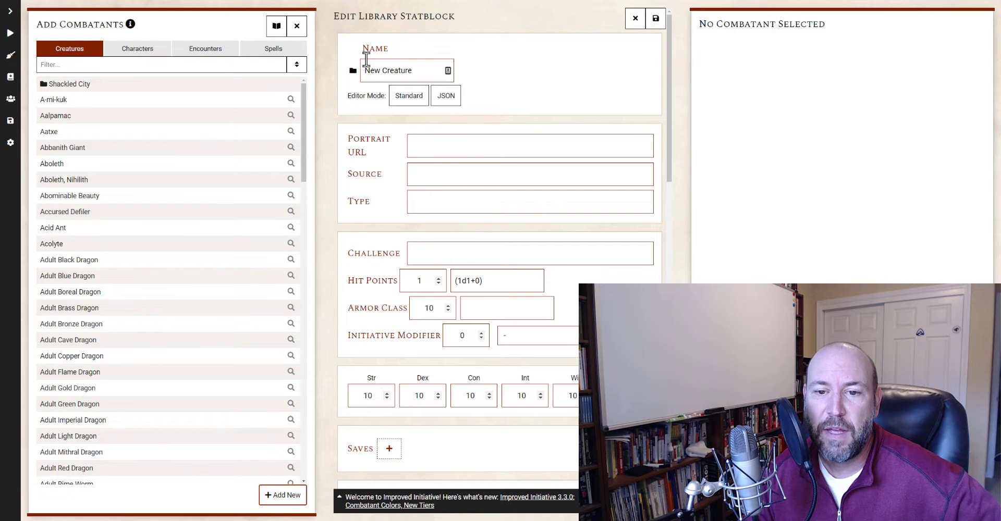
- Name the new creature "Johnny, the Bad Guy"
left_click_drag(412, 71, 336, 63)
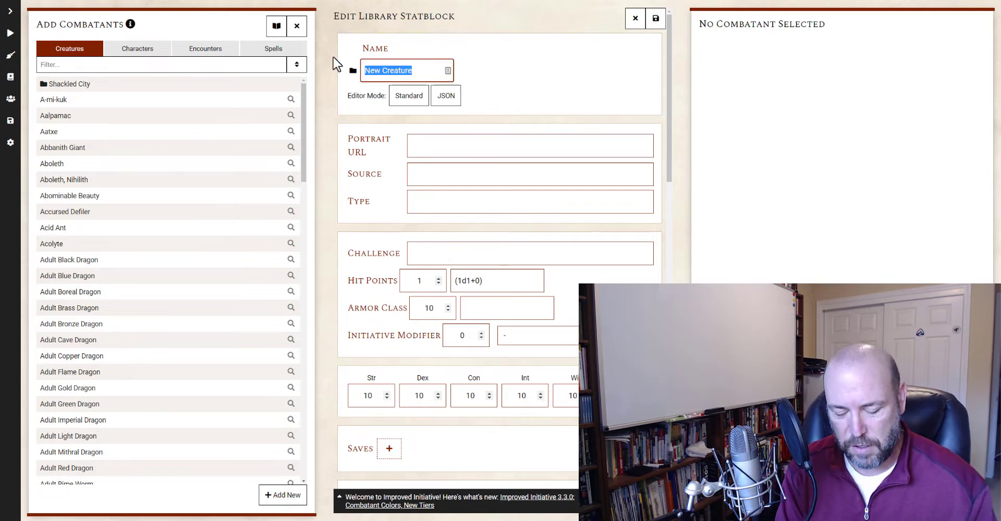
type("JOh")
key("BackSpace")
key("BackSpace")
type("ohnny, the Bad Guy")
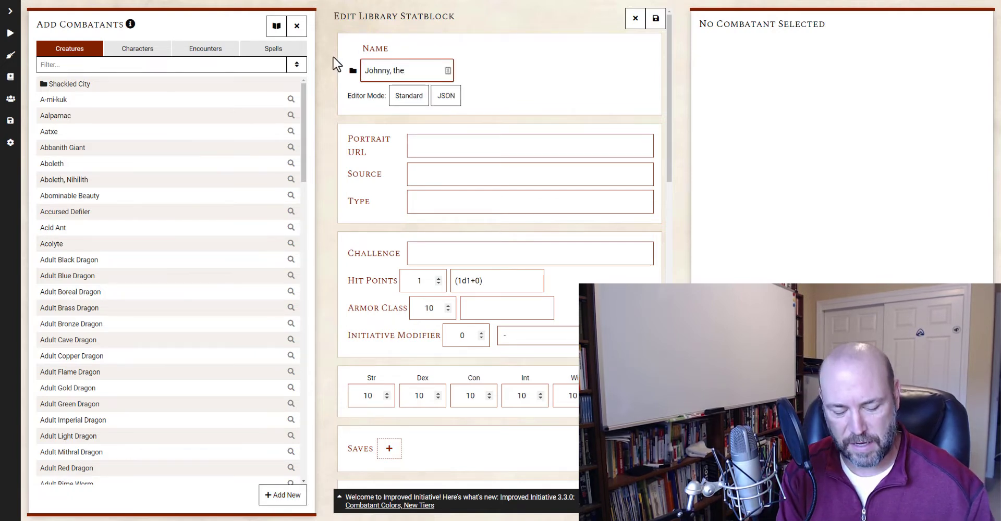
- Change the statblock editor to JSON mode and replace all of its default code with the copied monster JSON
left_click(447, 95)
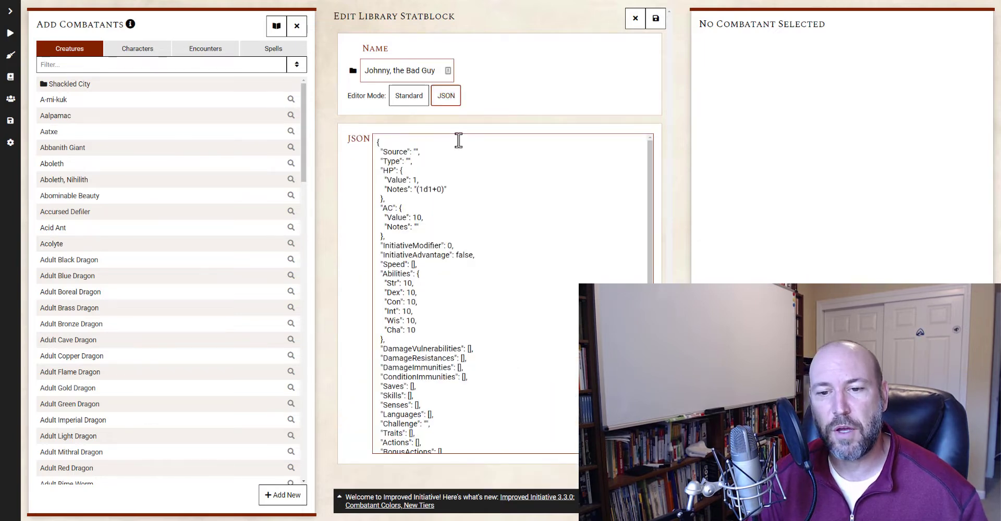
left_click(485, 196)
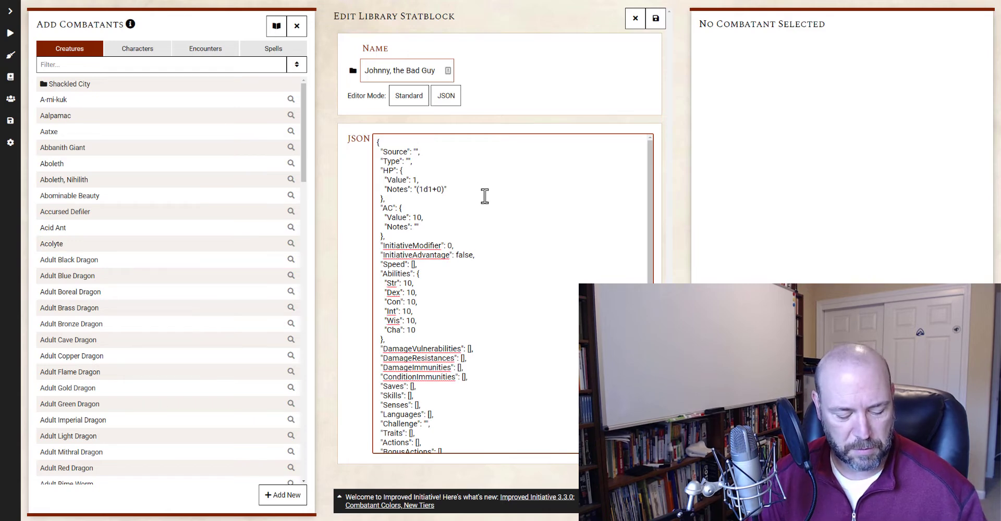
key("ctrl+a")
key("ctrl+v")
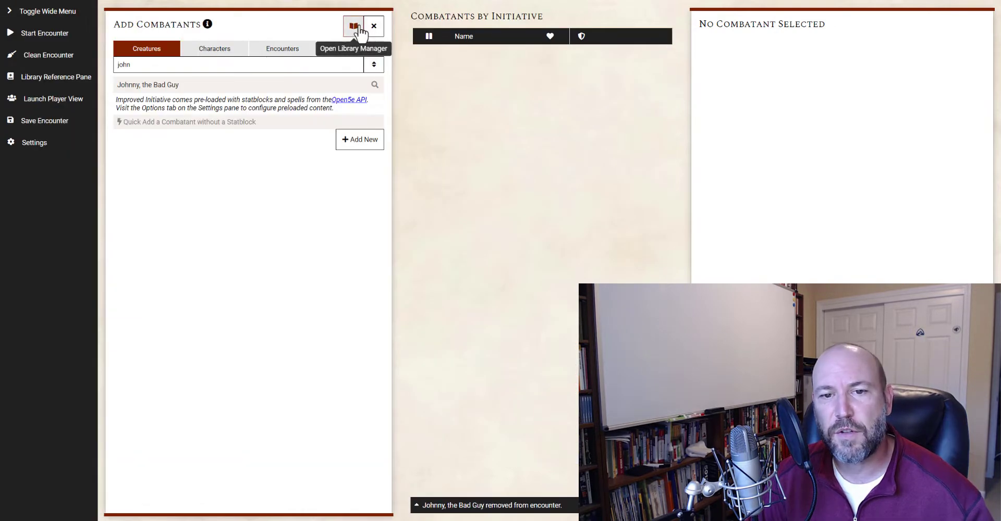
- Filter the Library Manager's creatures for "johnny" and open the Johnny, the Bad Guy statblock
left_click(354, 26)
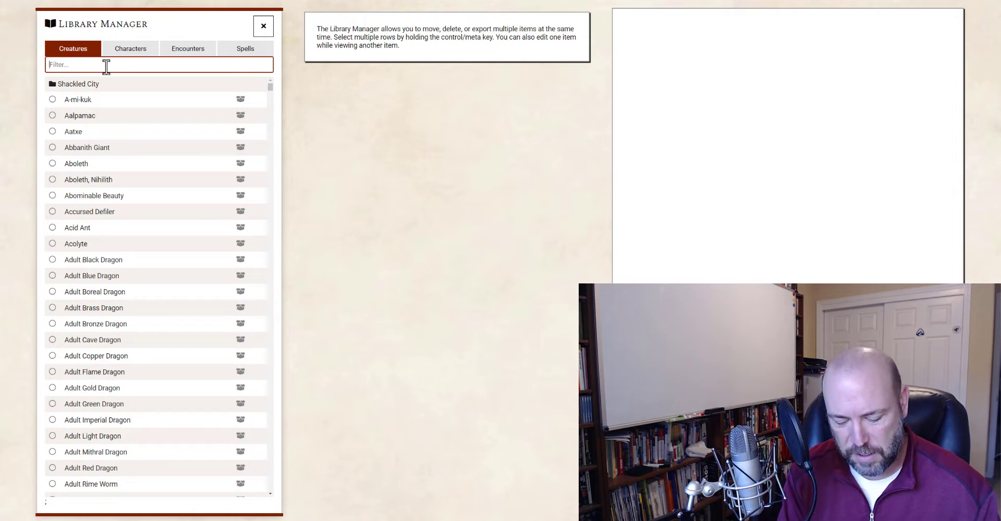
type("johnny")
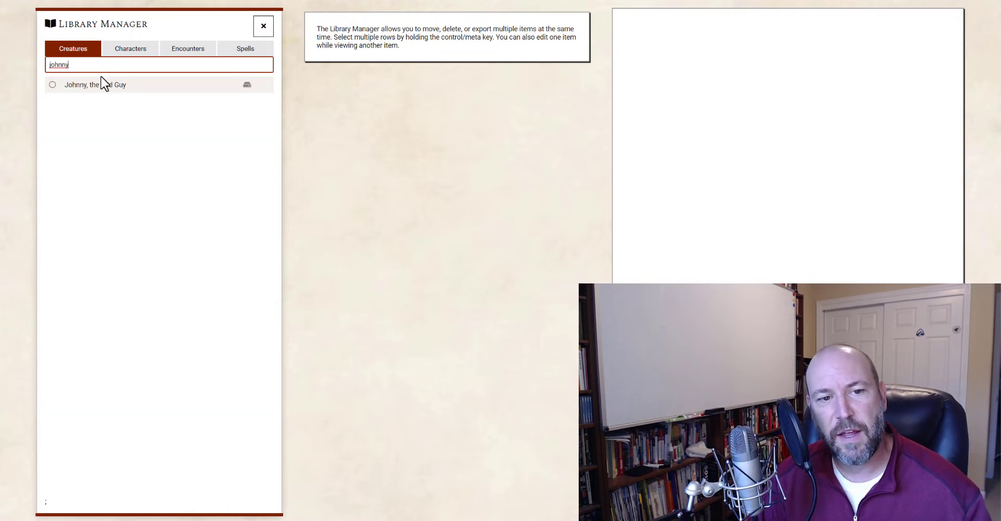
left_click(196, 85)
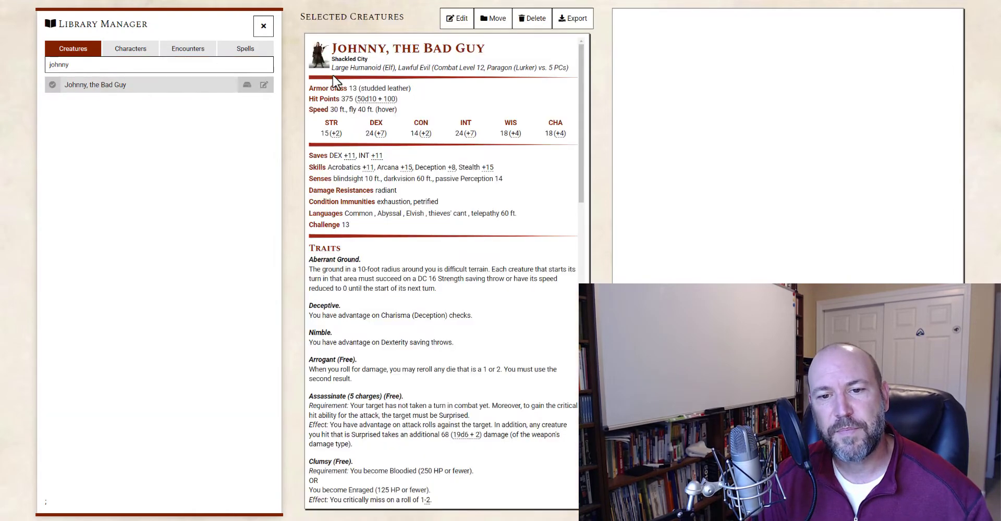
- Examine the imported statblock from its portrait and ability scores through traits and actions to the Paragon Power options under Legendary Actions
scroll(477, 305, "down", 1)
scroll(477, 305, "down", 1)
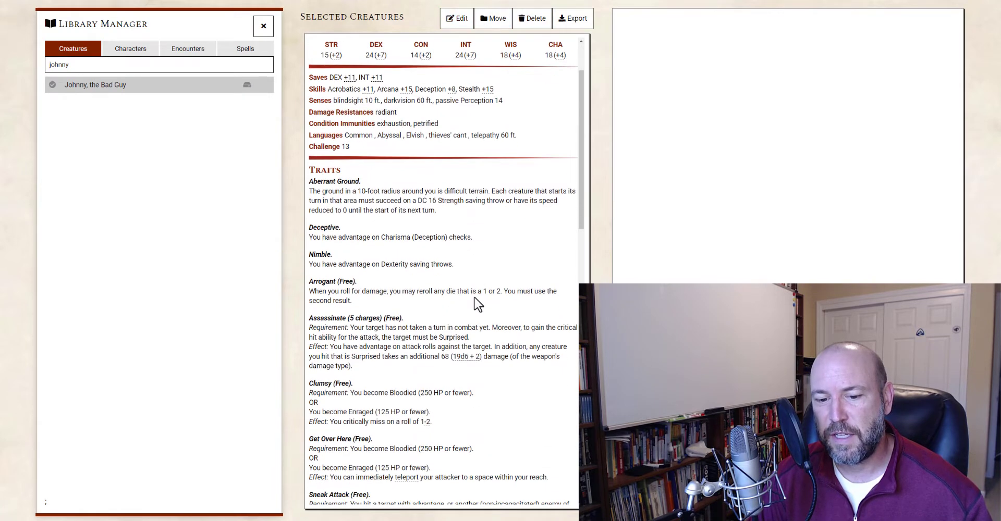
scroll(477, 305, "up", 2)
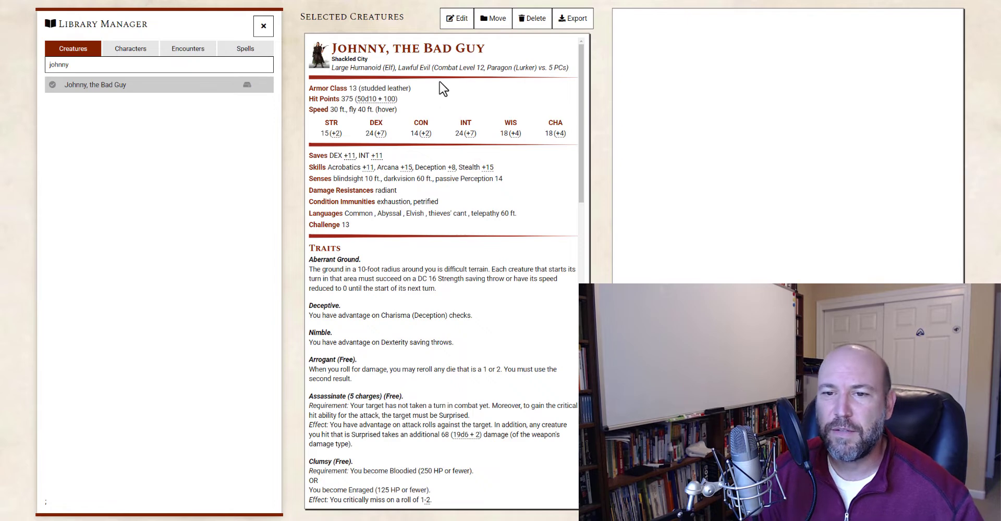
left_click(323, 48)
left_click(378, 130)
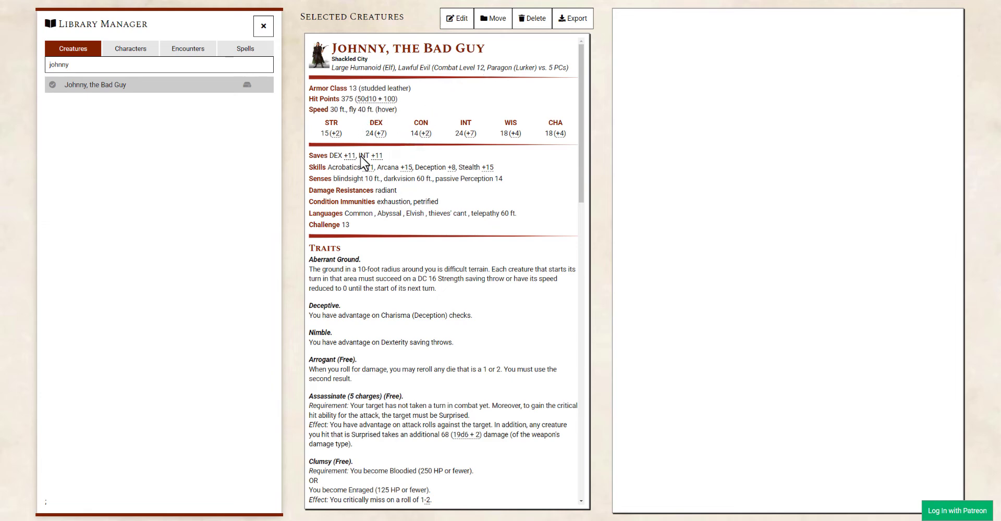
scroll(389, 203, "down", 2)
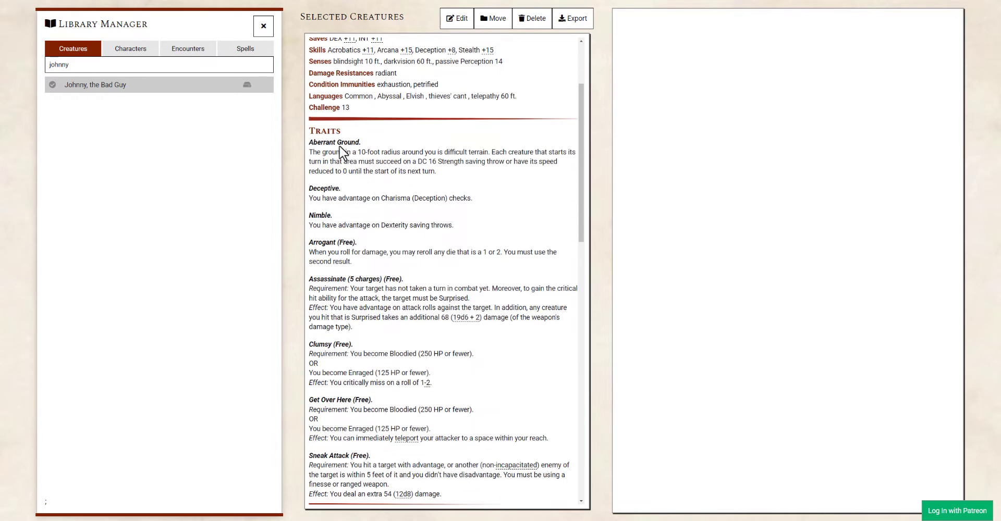
scroll(380, 168, "down", 2)
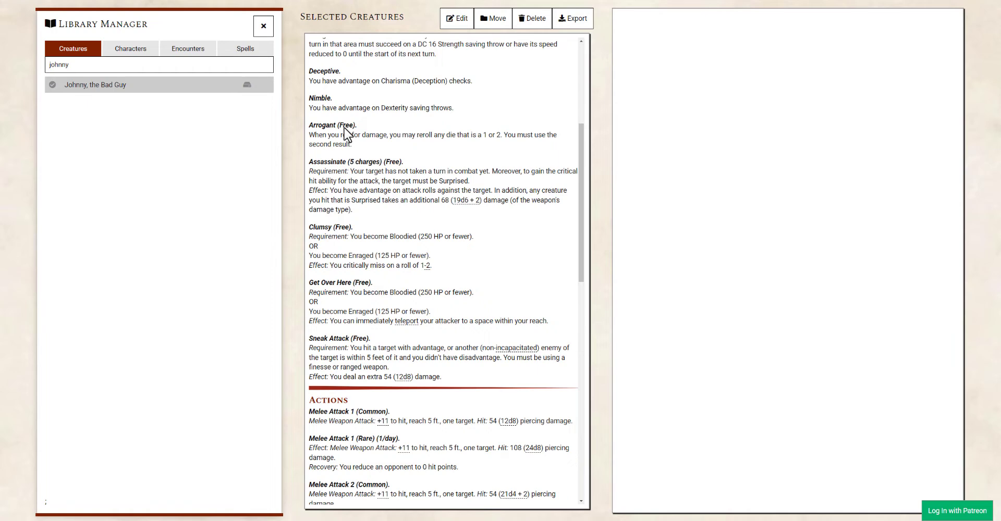
scroll(347, 134, "down", 5)
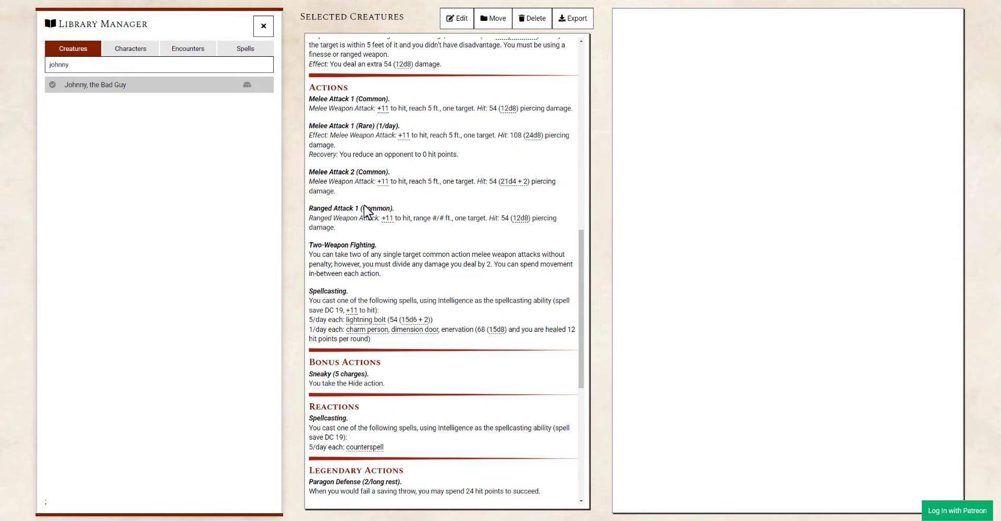
scroll(365, 211, "down", 6)
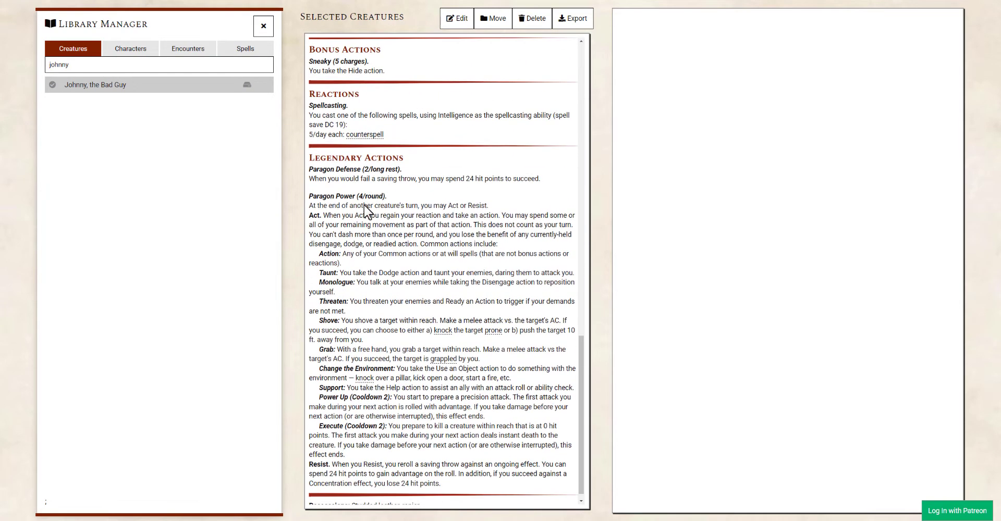
scroll(365, 211, "down", 1)
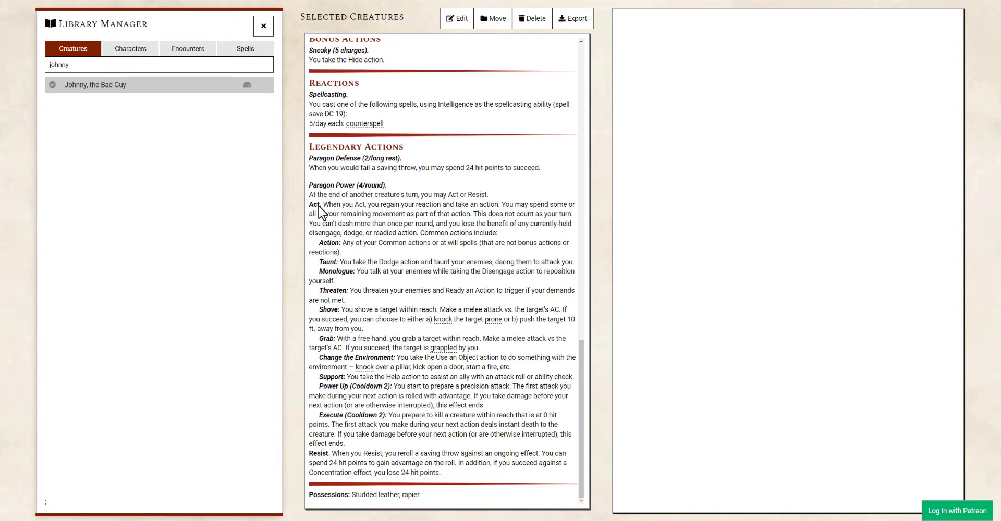
left_click_drag(332, 243, 351, 436)
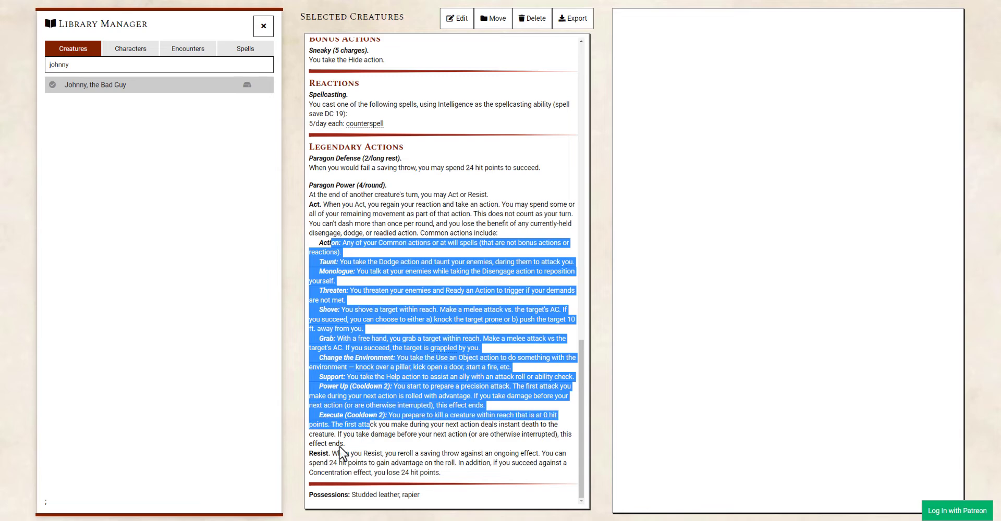
- Read the Resist option that closes the Paragon Power entry under Legendary Actions
left_click(343, 453)
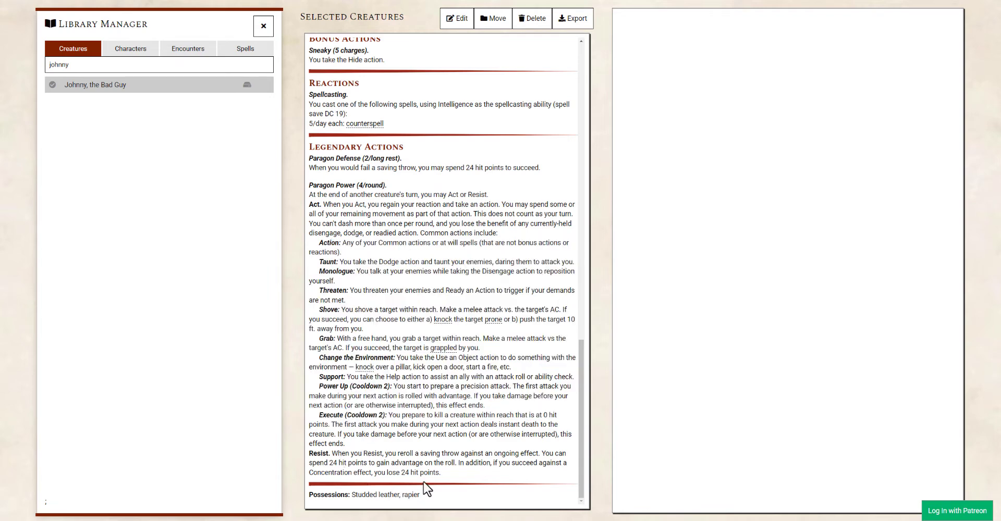
left_click_drag(424, 468, 402, 474)
left_click(397, 471)
scroll(411, 377, "up", 12)
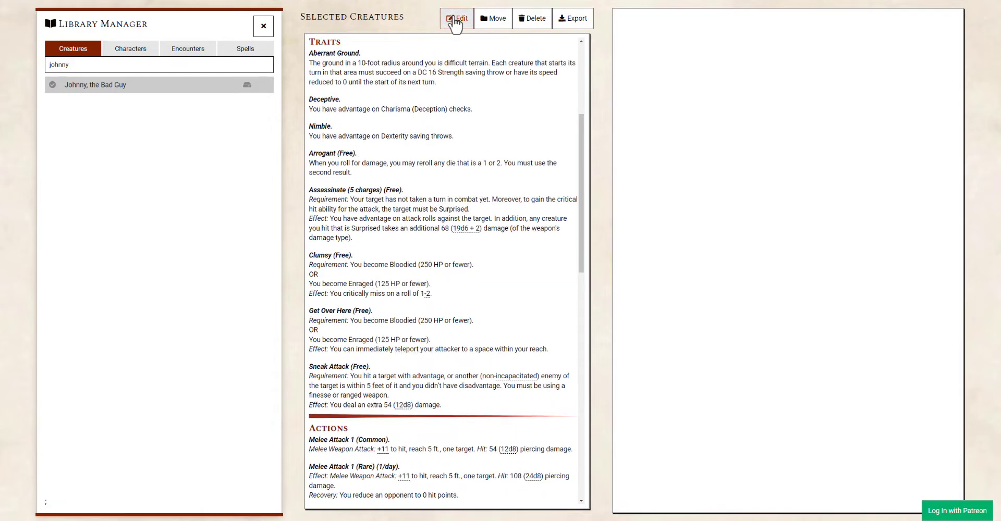
- Open the statblock for editing and rename the Melee Attack 1 (Common) action as Rapier
left_click(455, 19)
scroll(743, 243, "down", 5)
scroll(743, 244, "down", 14)
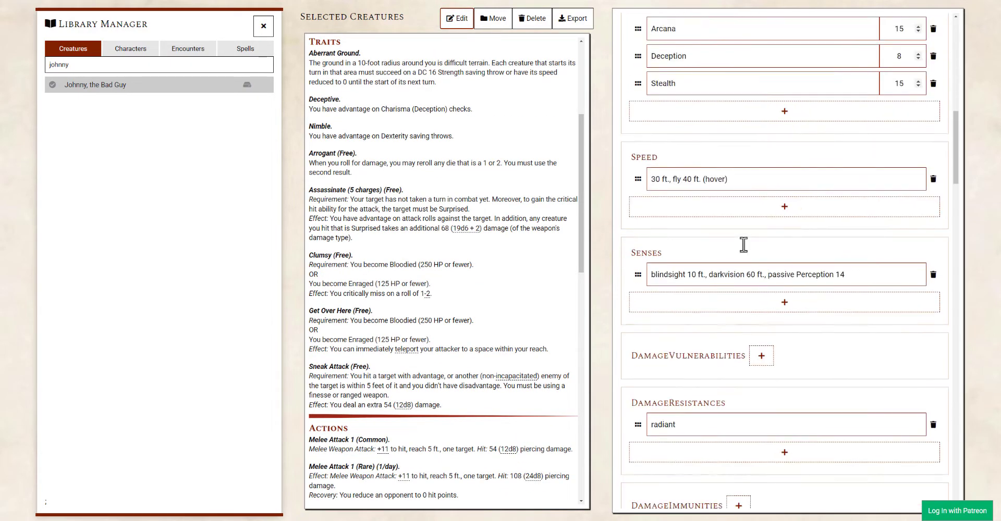
scroll(744, 250, "down", 5)
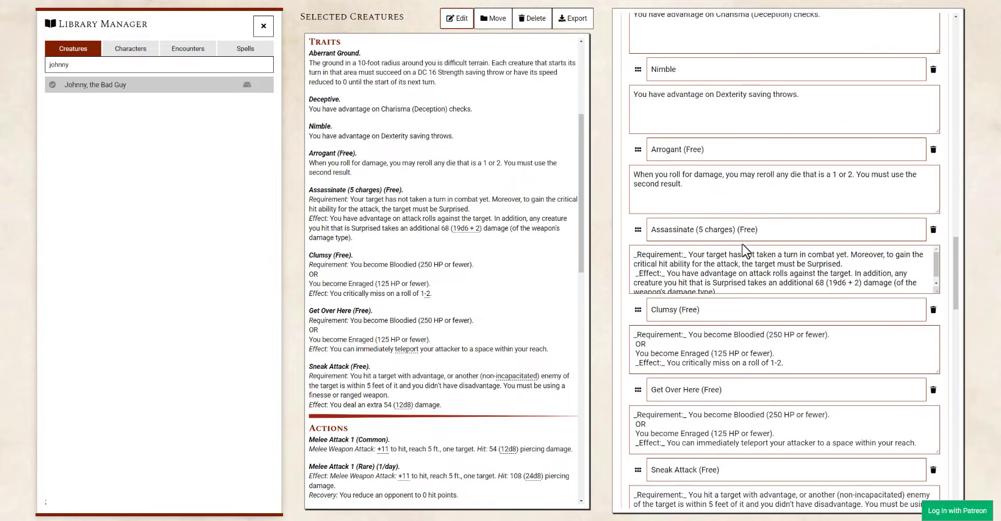
scroll(644, 333, "down", 6)
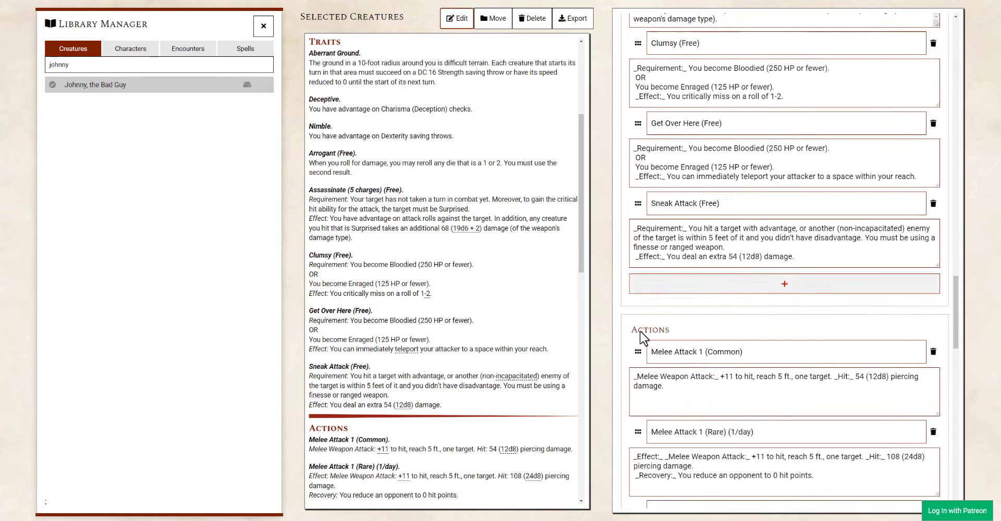
left_click_drag(755, 262, 584, 249)
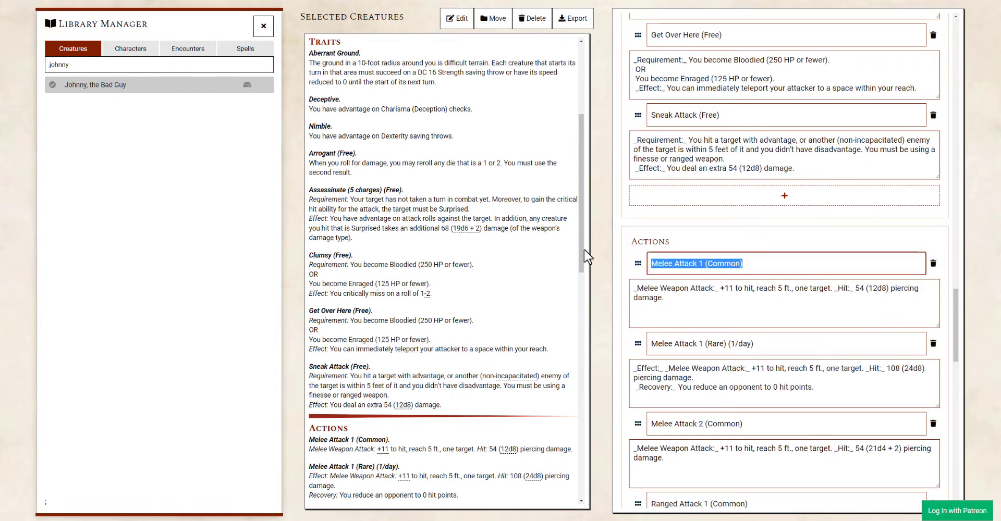
type("Rapier")
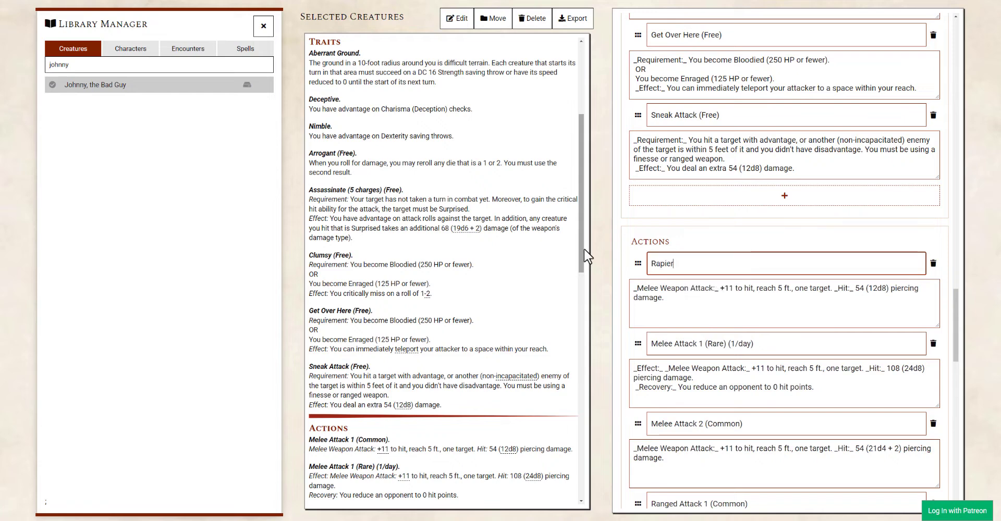
- Rename the Melee Attack 1 (Rare) action as "Rapier Thrust, Stinging Bite (1/day)" and Melee Attack 2 (Common) as Dagger
left_click_drag(785, 348, 658, 364)
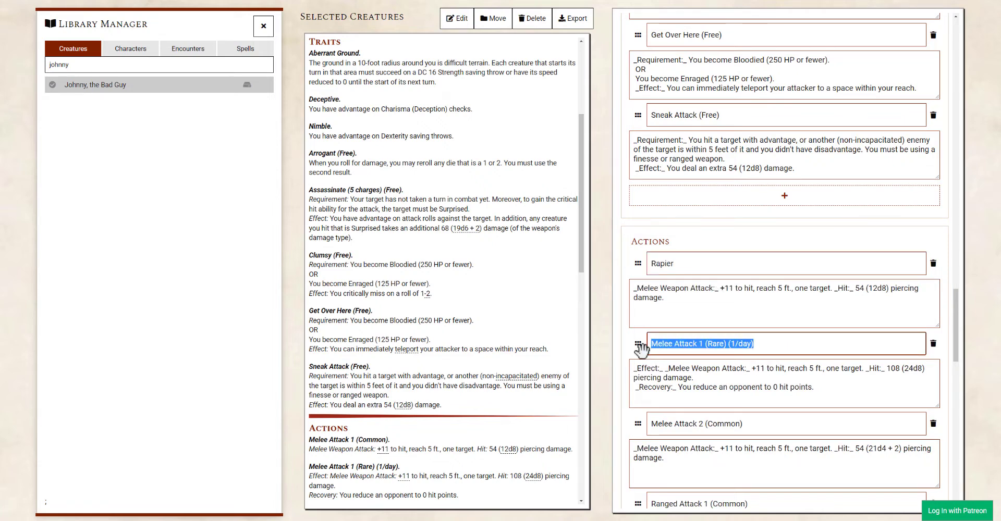
left_click(698, 344)
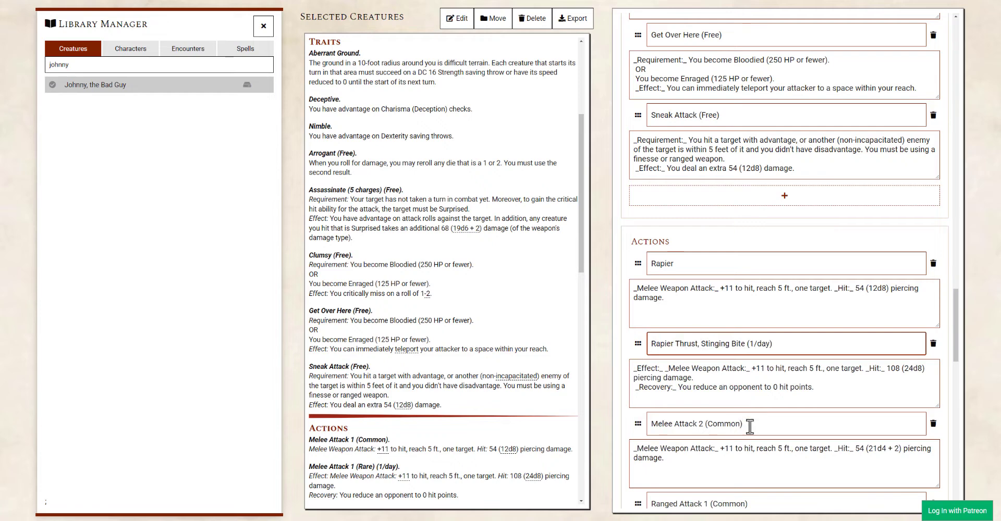
left_click_drag(750, 425, 631, 422)
type("Dagger")
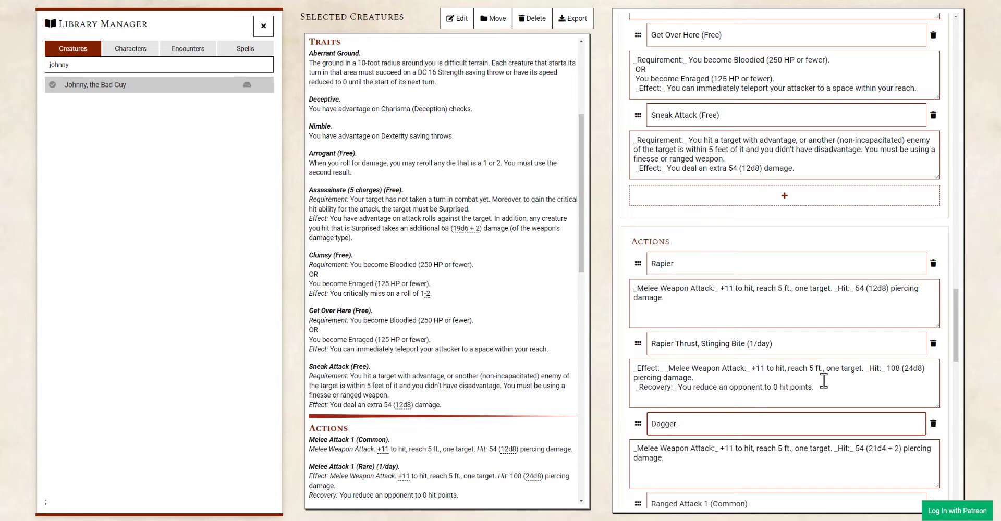
- Rename the Ranged Attack 1 (Common) action as Longbow and save the statblock
scroll(821, 380, "down", 3)
left_click_drag(763, 347, 565, 326)
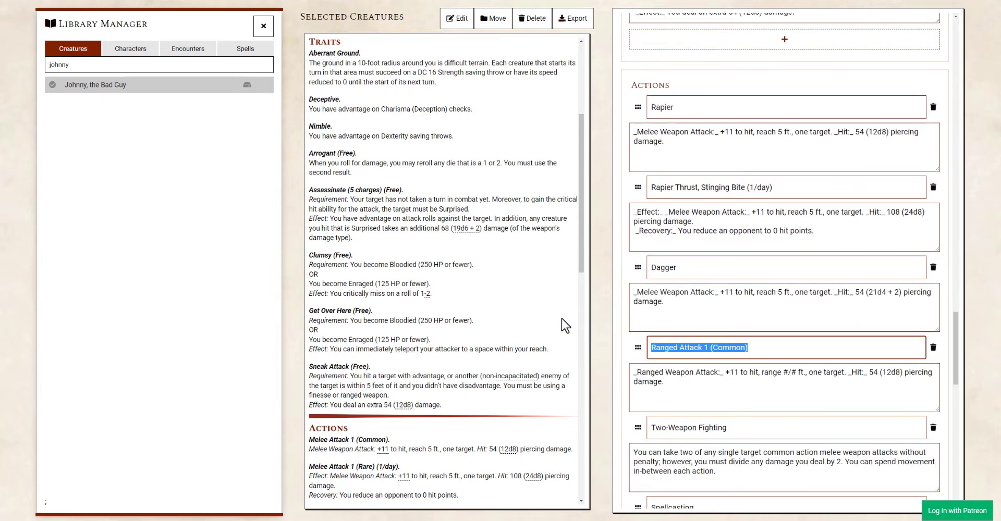
type("Longbow")
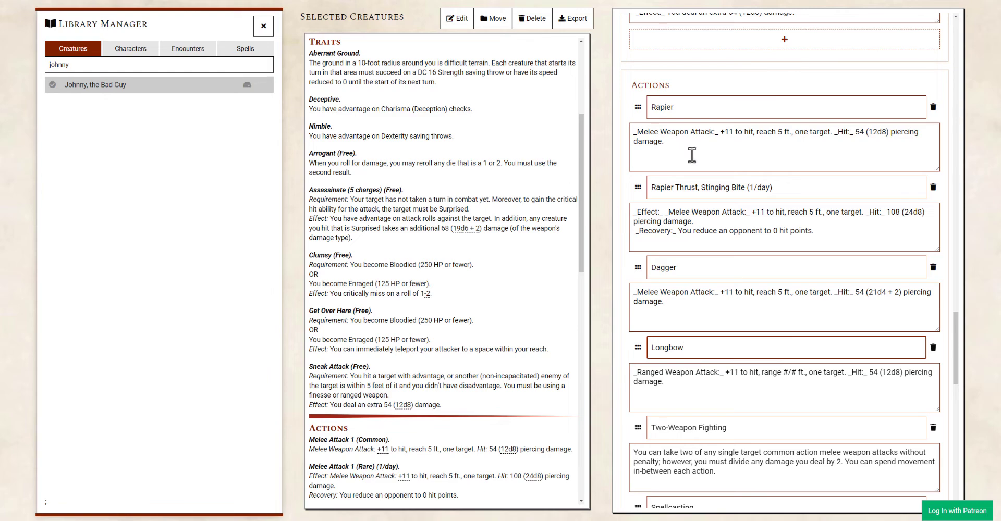
scroll(694, 156, "up", 20)
scroll(696, 156, "up", 15)
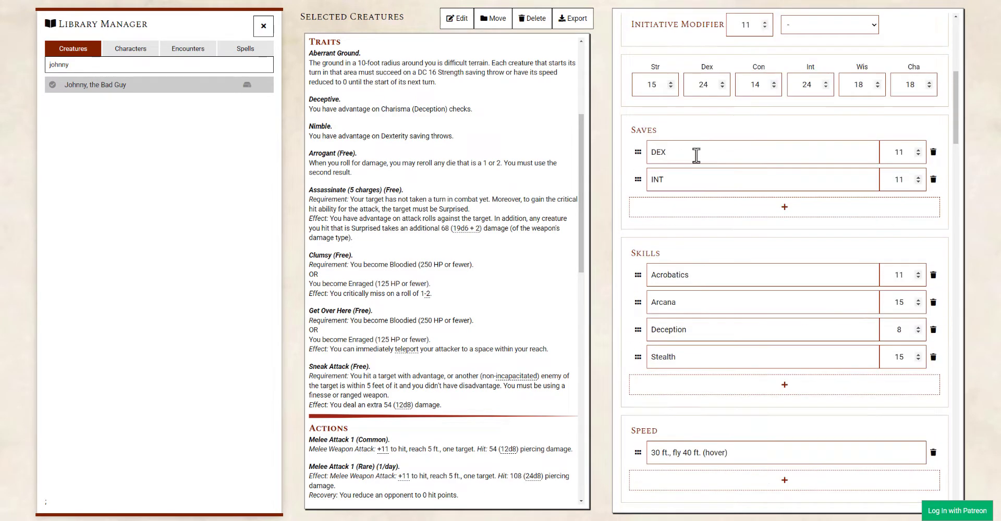
left_click(943, 30)
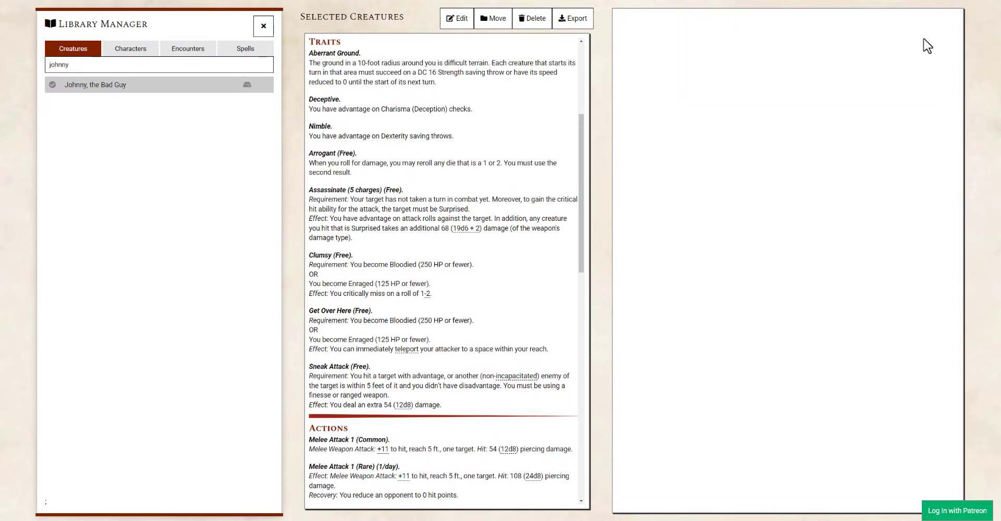
- Deselect and reselect Johnny, the Bad Guy in the creature list to refresh the displayed statblock
left_click(99, 85)
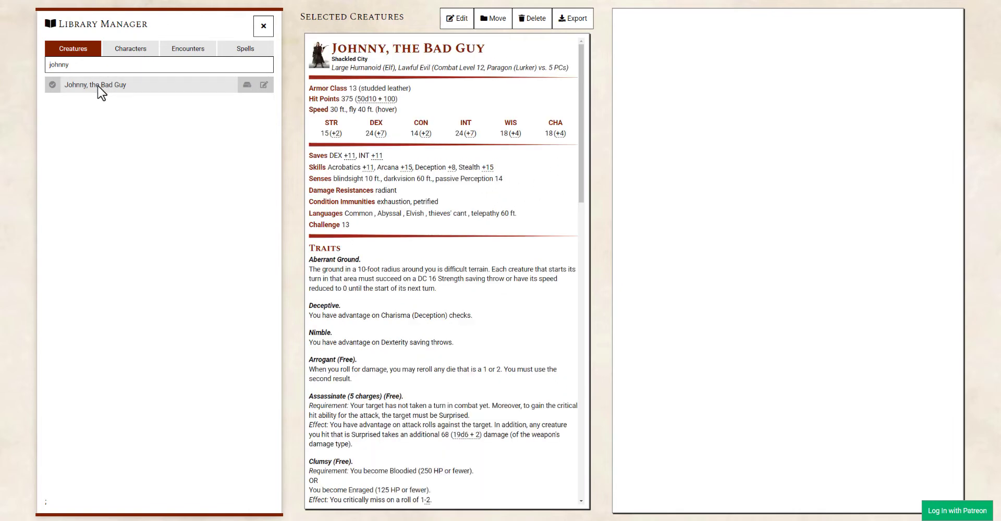
left_click(52, 84)
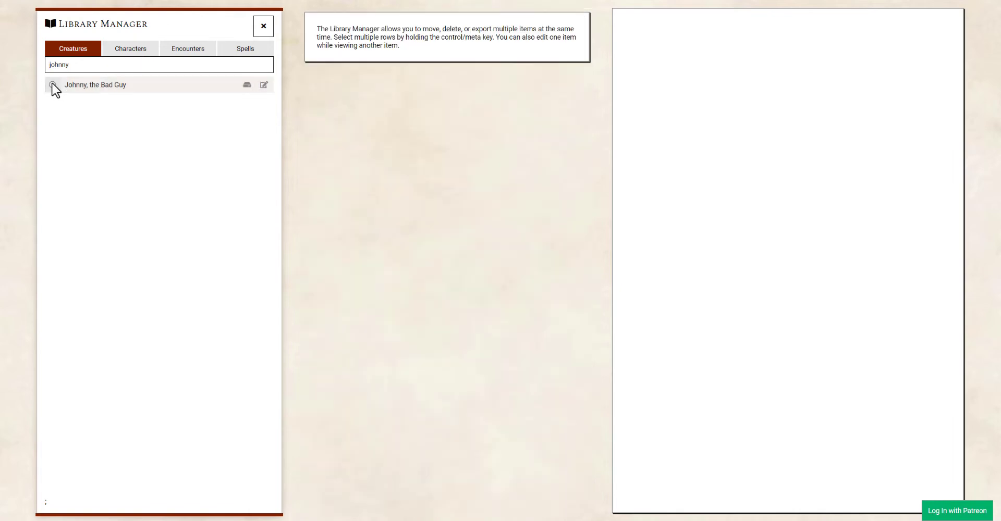
left_click(52, 84)
- Examine the renamed attacks under Actions, the spellcasting and bonus actions, and the requirements of the traits
scroll(375, 195, "down", 15)
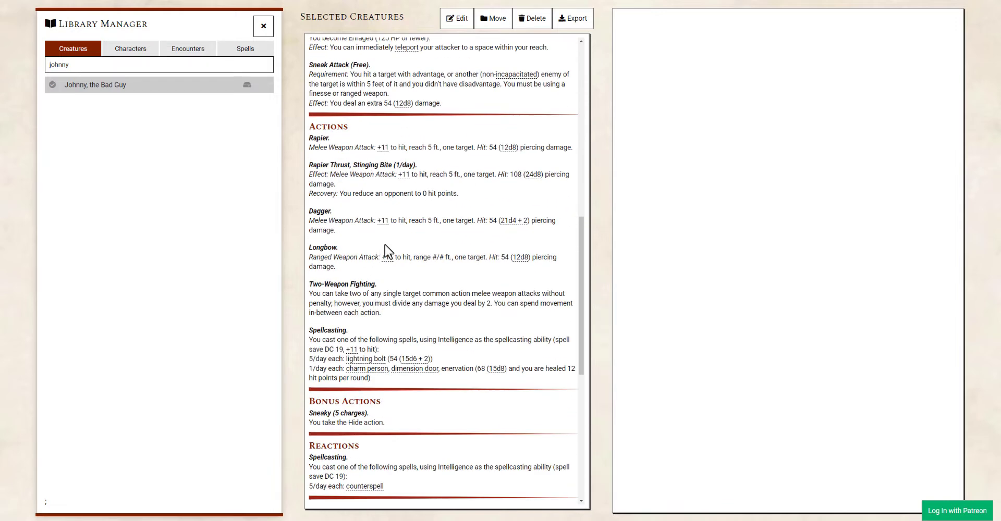
scroll(388, 251, "down", 3)
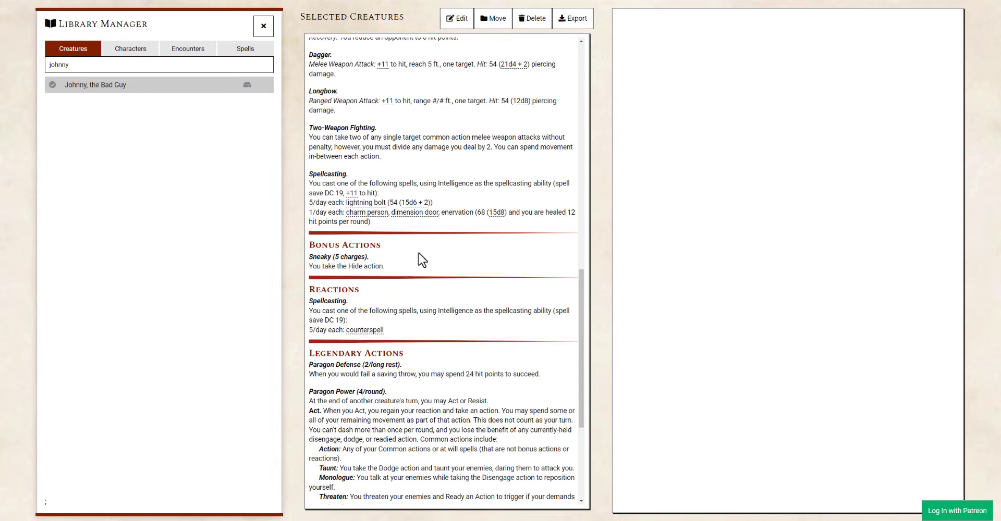
scroll(419, 254, "up", 1)
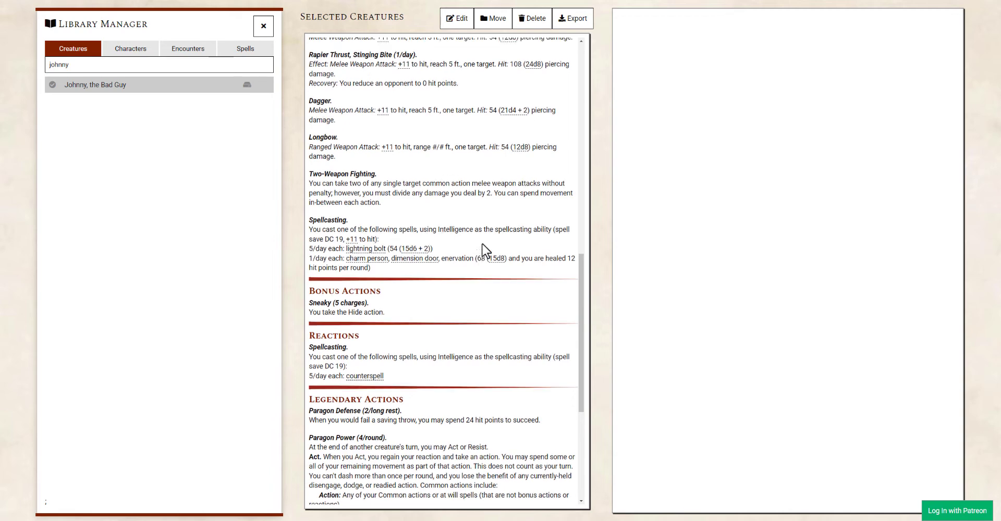
scroll(484, 251, "up", 5)
scroll(483, 244, "up", 3)
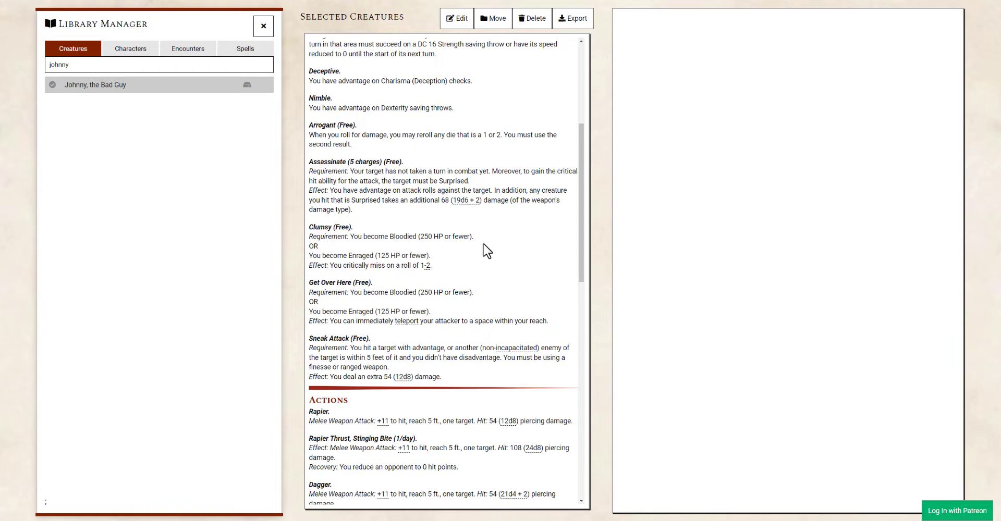
scroll(483, 244, "up", 1)
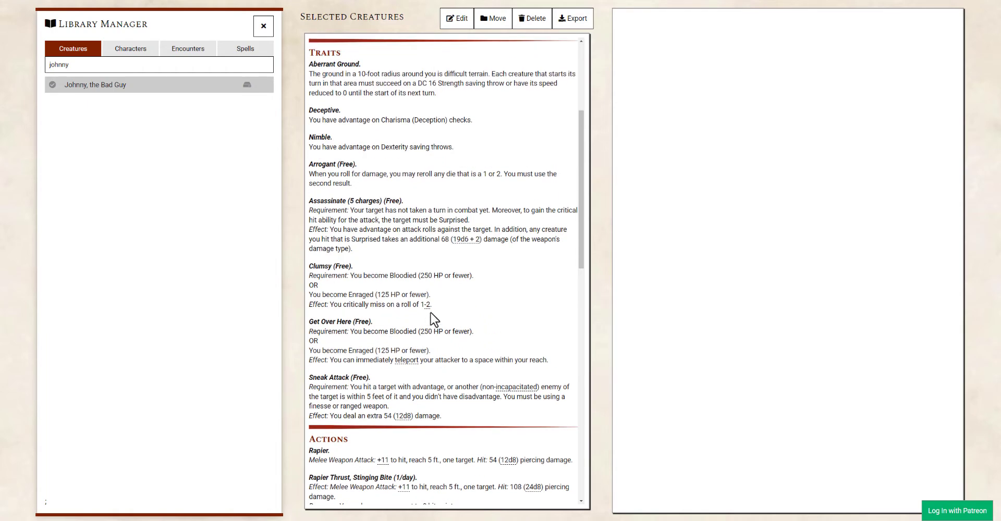
scroll(430, 317, "up", 2)
scroll(432, 316, "down", 4)
scroll(432, 318, "down", 3)
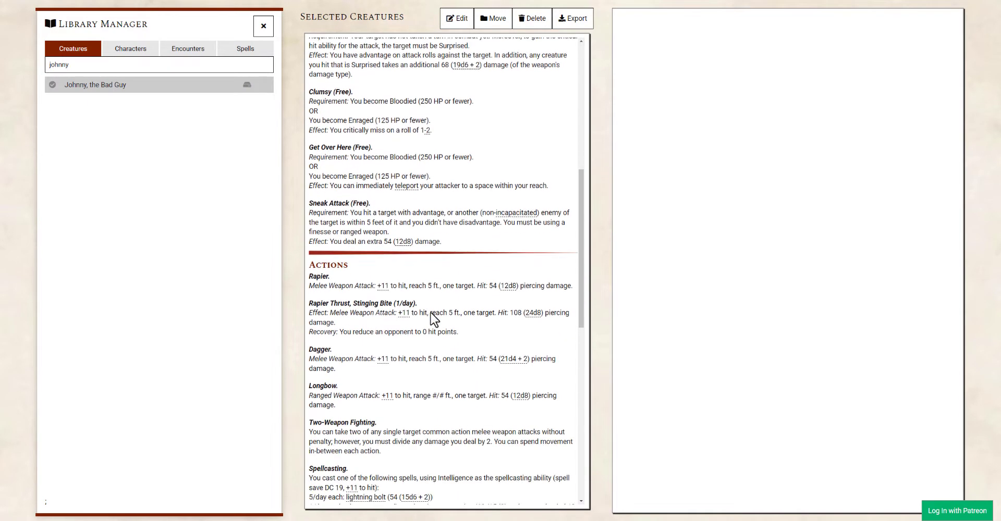
scroll(437, 310, "down", 4)
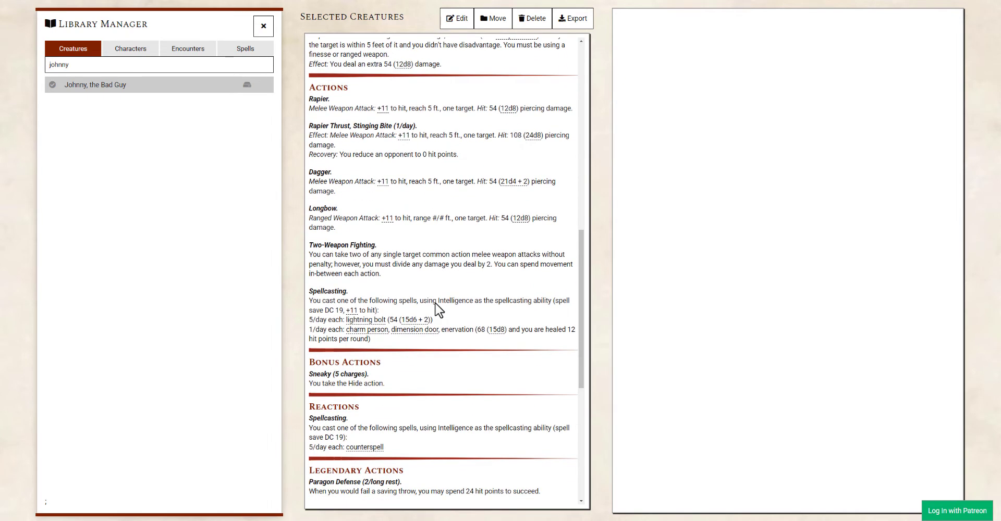
scroll(438, 311, "up", 5)
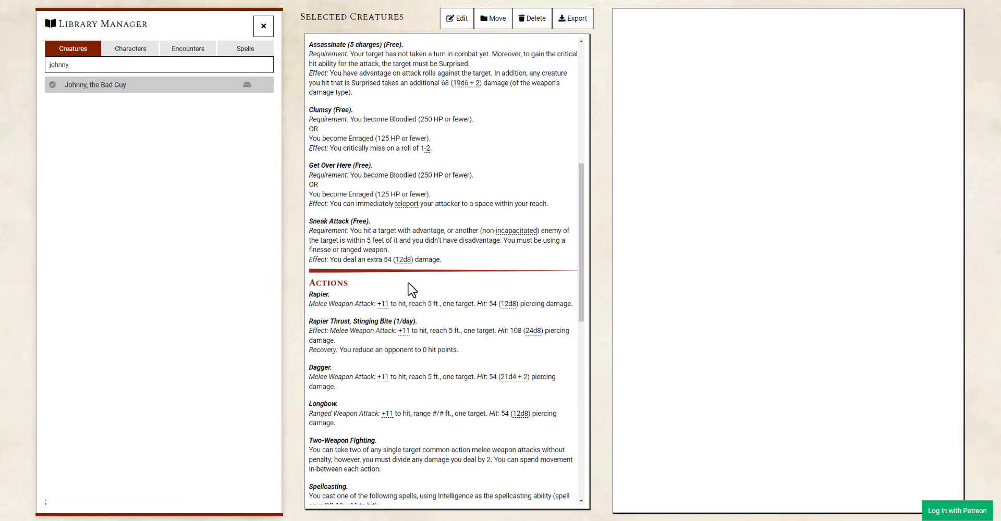
scroll(404, 245, "up", 1)
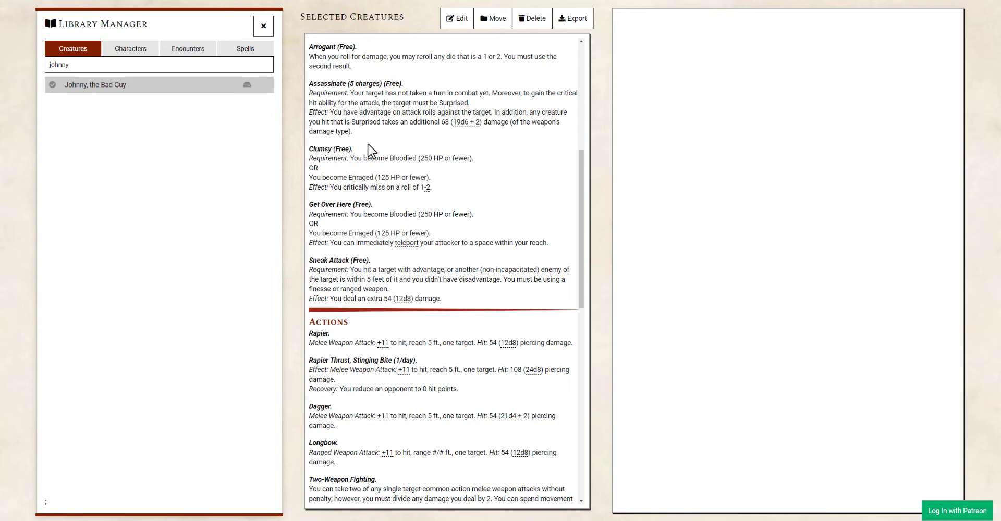
- Reopen the statblock for editing and remove the Bloodied condition from the Clumsy trait, leaving only the Enraged (125 HP or fewer) requirement
left_click(460, 21)
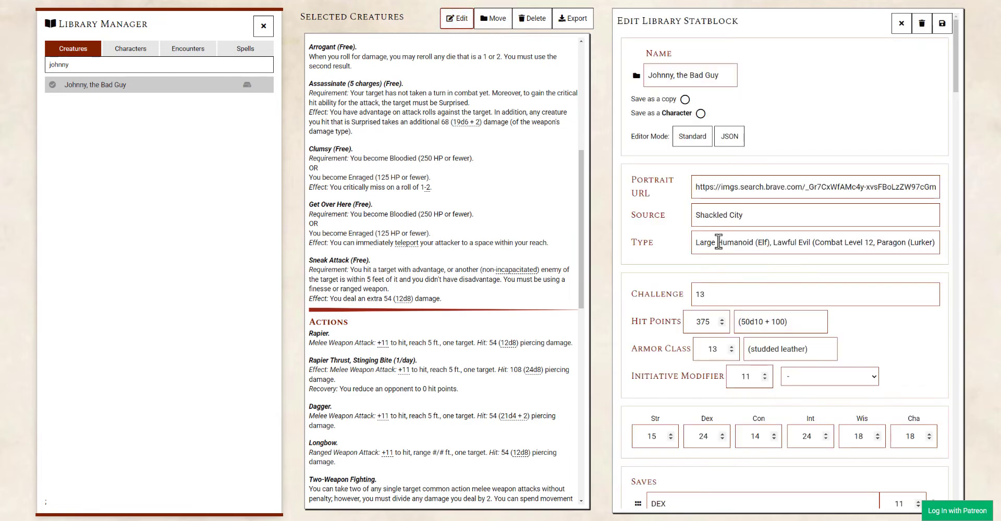
scroll(713, 241, "down", 15)
scroll(712, 240, "down", 10)
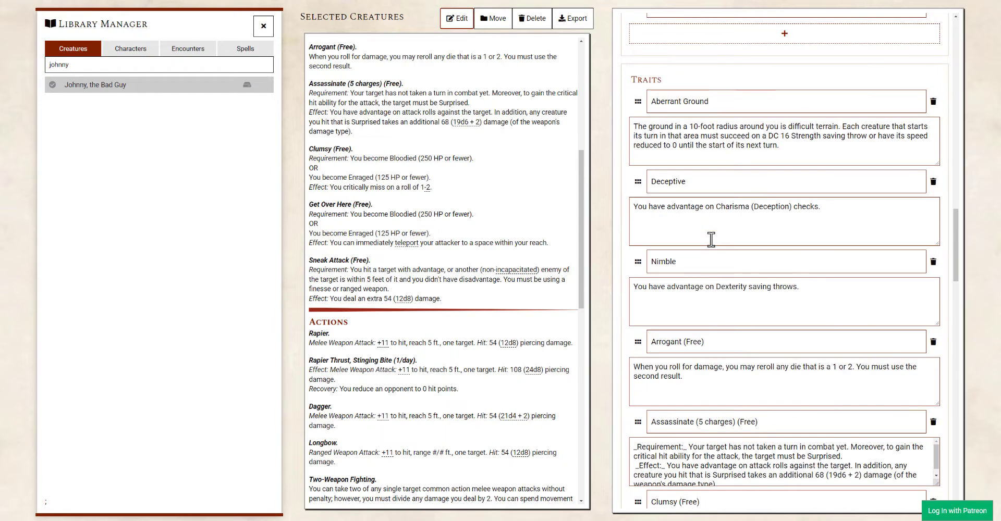
scroll(712, 238, "down", 2)
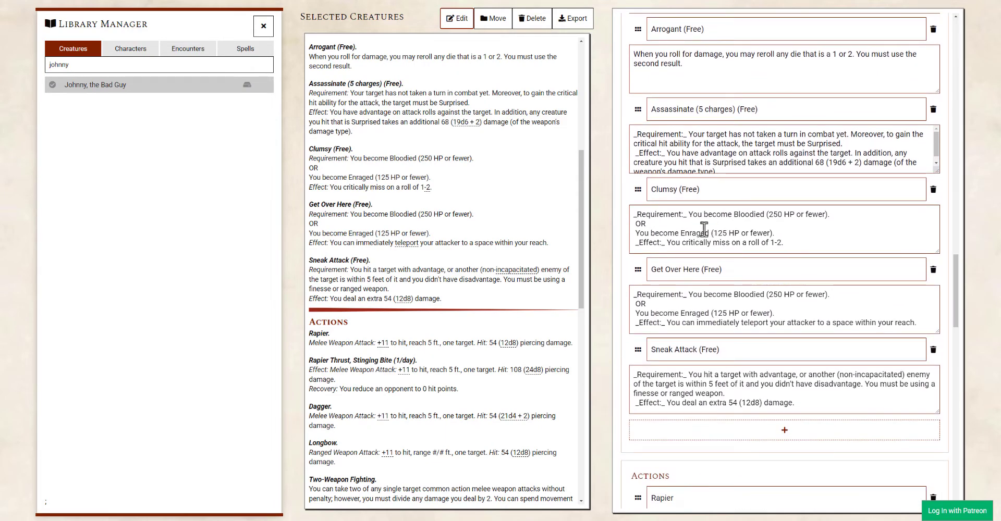
left_click_drag(704, 229, 695, 216)
key("BackSpace")
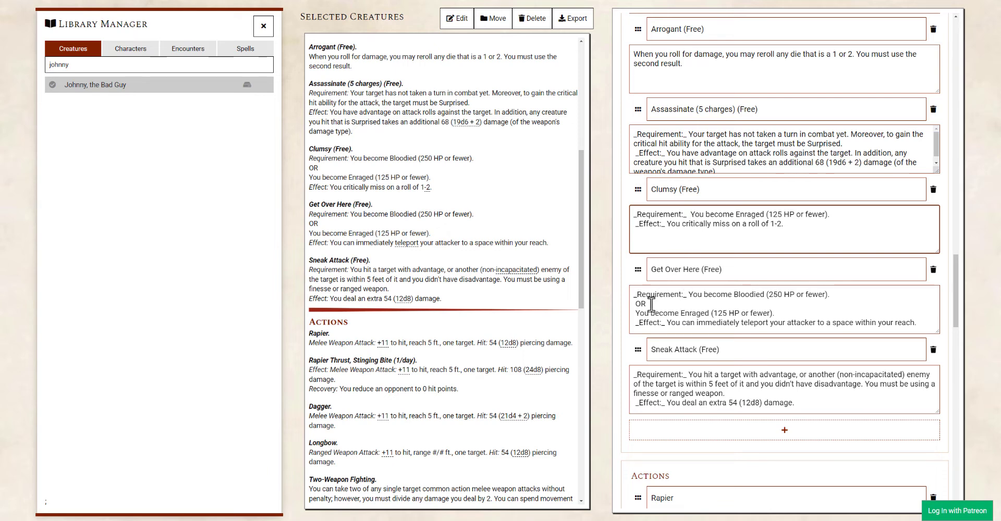
- Remove the alternative Enraged condition from the Get Over Here trait and save the statblock
left_click_drag(634, 303, 773, 313)
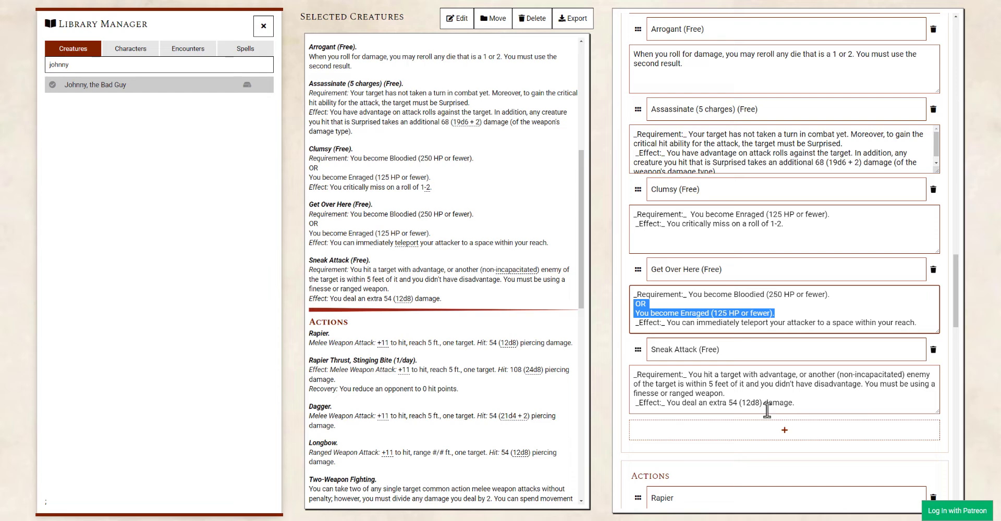
left_click(754, 410)
scroll(904, 142, "up", 5)
scroll(905, 139, "up", 8)
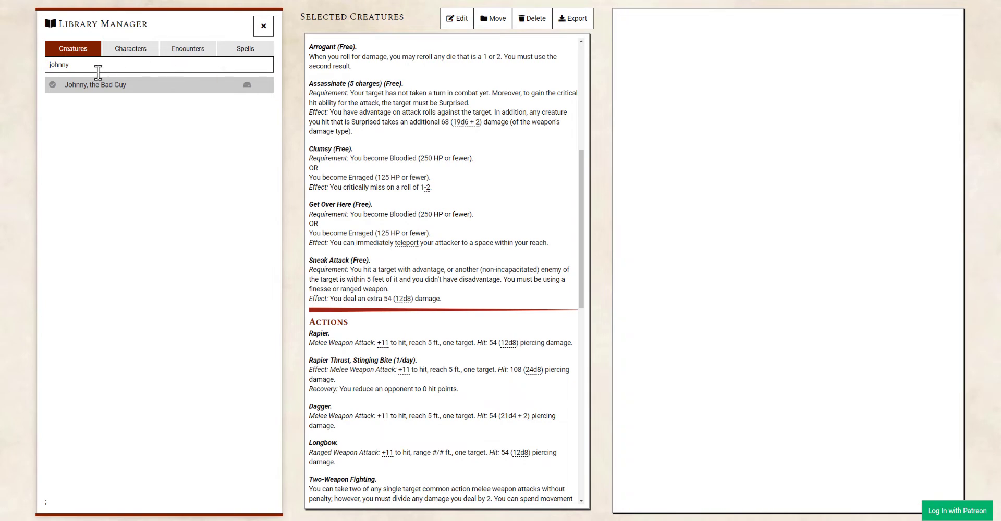
- Reload the Johnny, the Bad Guy statblock and review it from the edited traits through the Legendary Actions
left_click(54, 85)
left_click(55, 85)
scroll(436, 156, "down", 3)
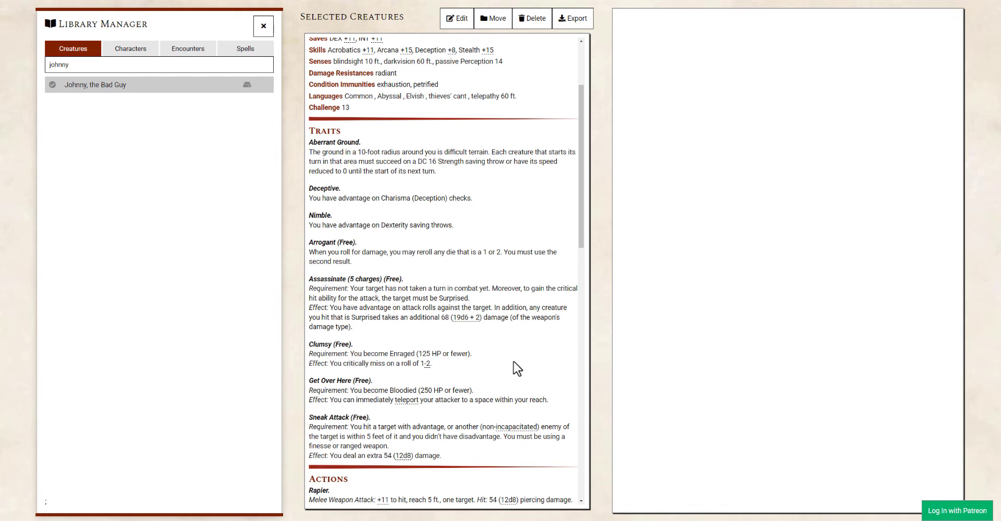
scroll(516, 368, "up", 3)
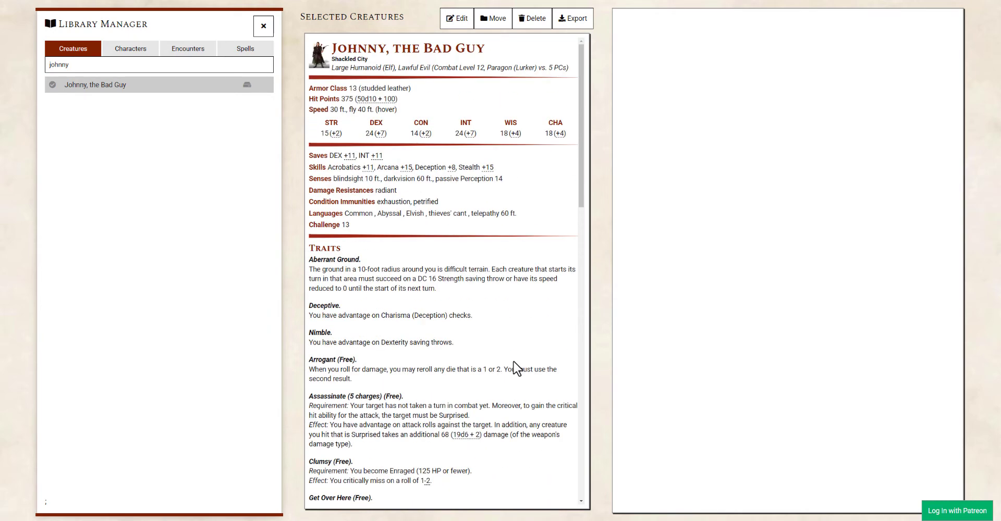
scroll(516, 369, "down", 15)
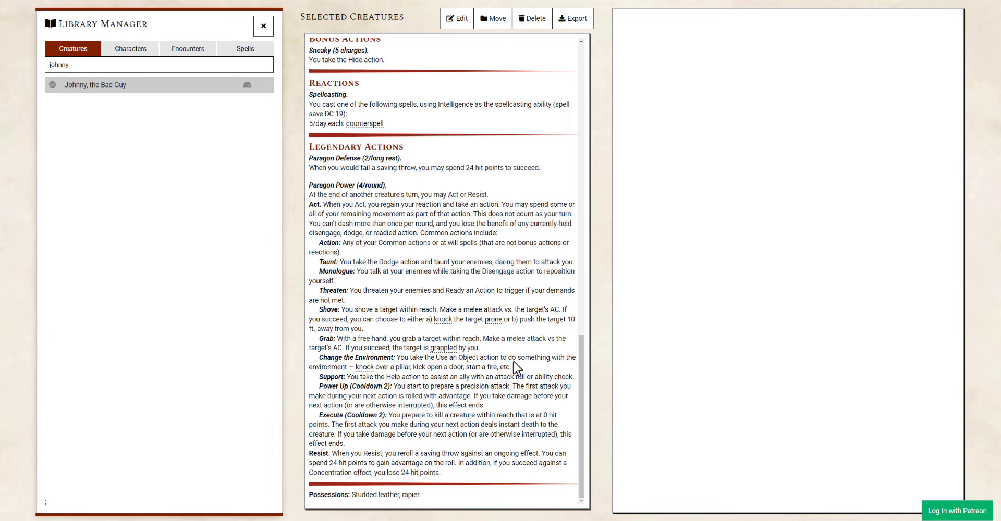
scroll(519, 334, "up", 5)
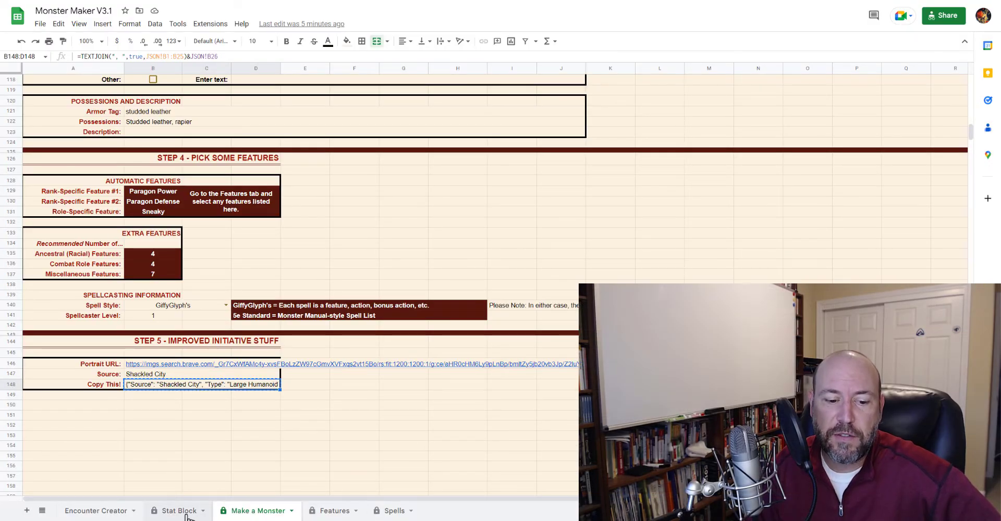
- Clear all creature values on the Make a Monster sheet and check the reset form plus the Features and Spells sheets
scroll(329, 249, "up", 20)
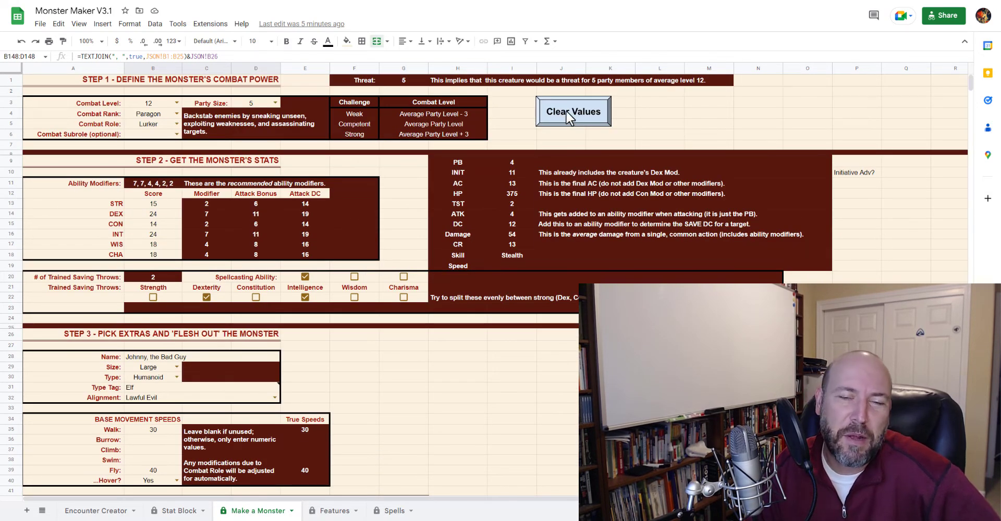
left_click(568, 117)
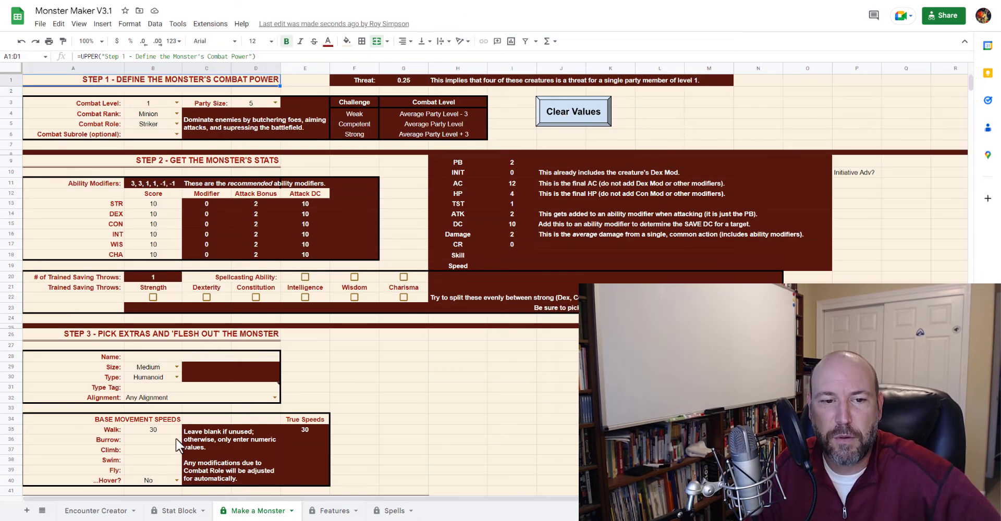
scroll(250, 422, "down", 20)
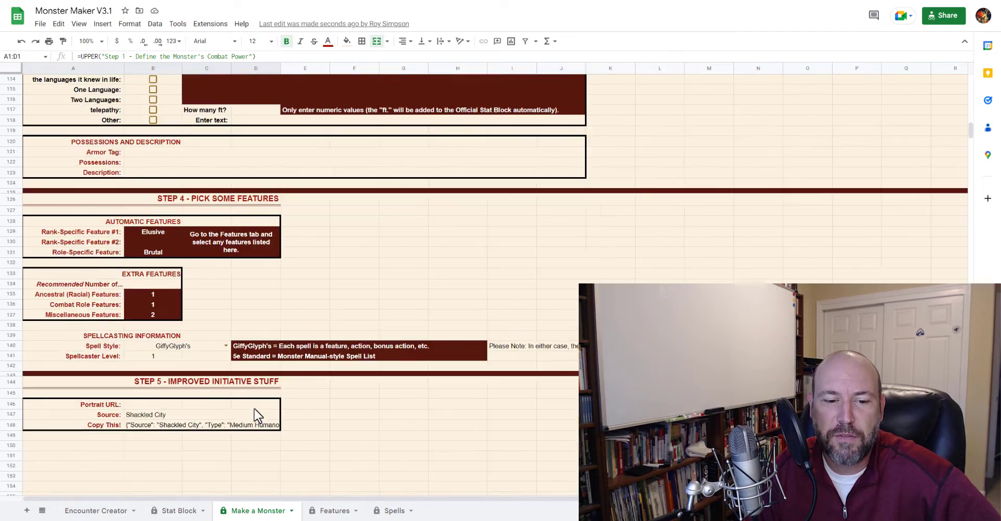
scroll(258, 415, "up", 20)
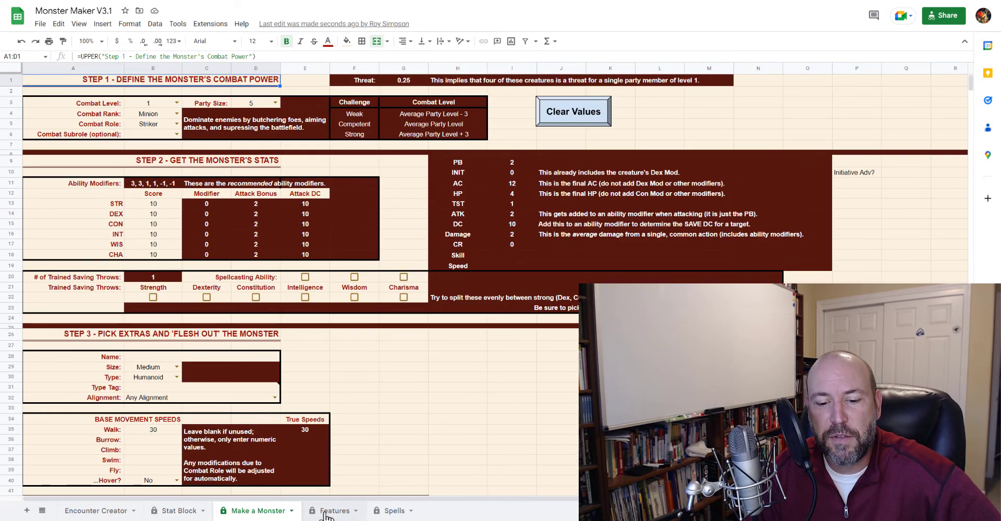
left_click(326, 512)
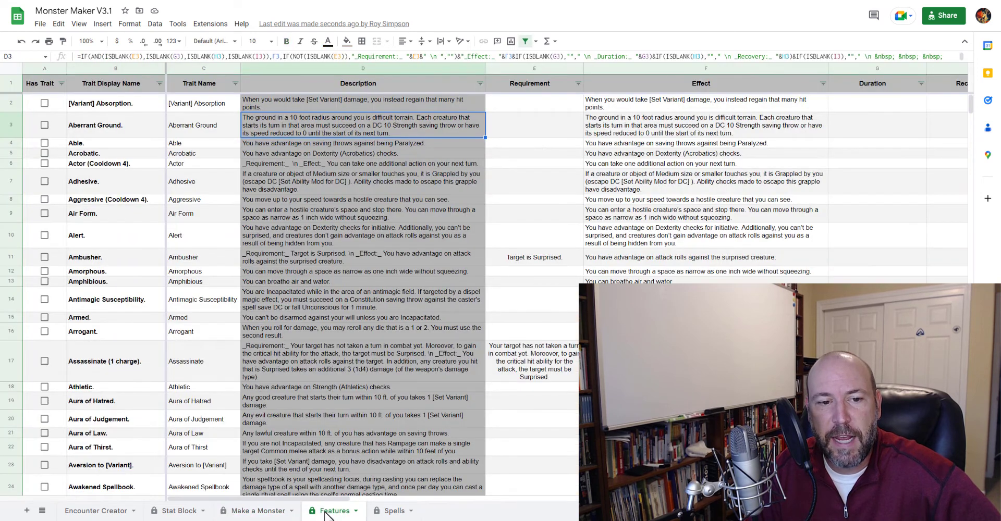
left_click(383, 512)
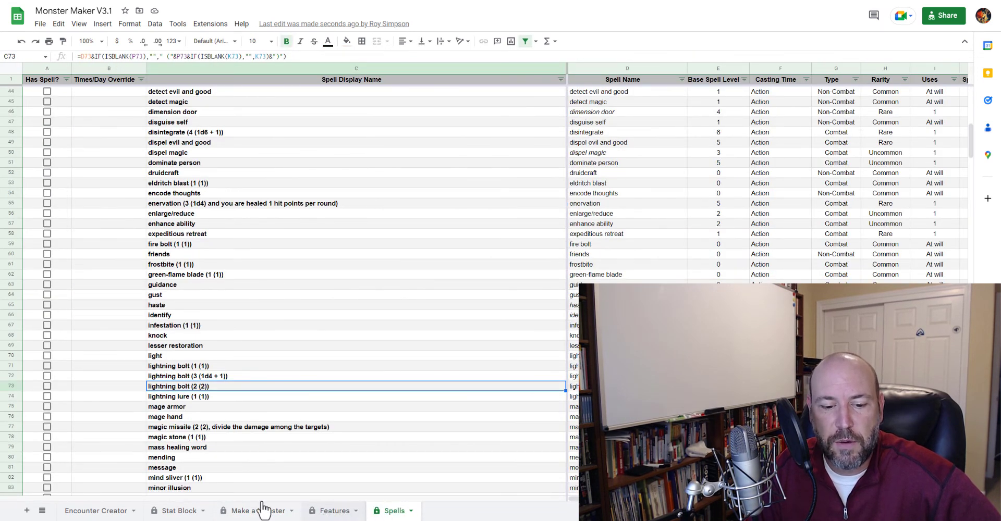
- Run the Clean script on the Stat Block sheet and return to the Make a Monster sheet
left_click(170, 511)
left_click(471, 98)
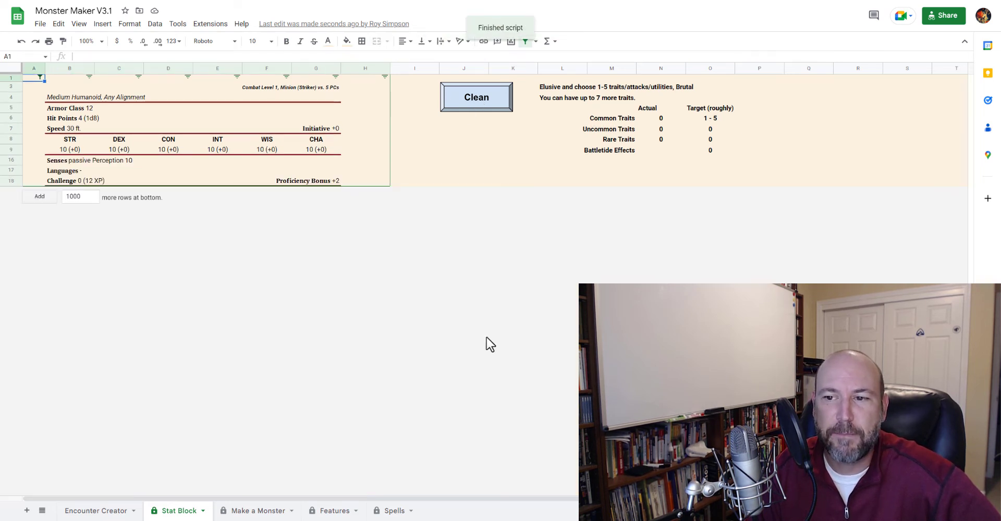
left_click(250, 512)
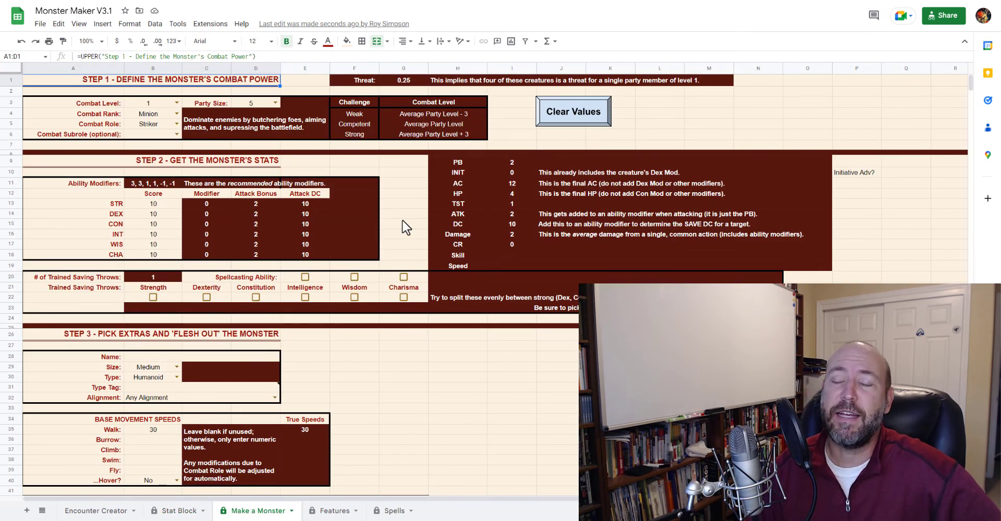